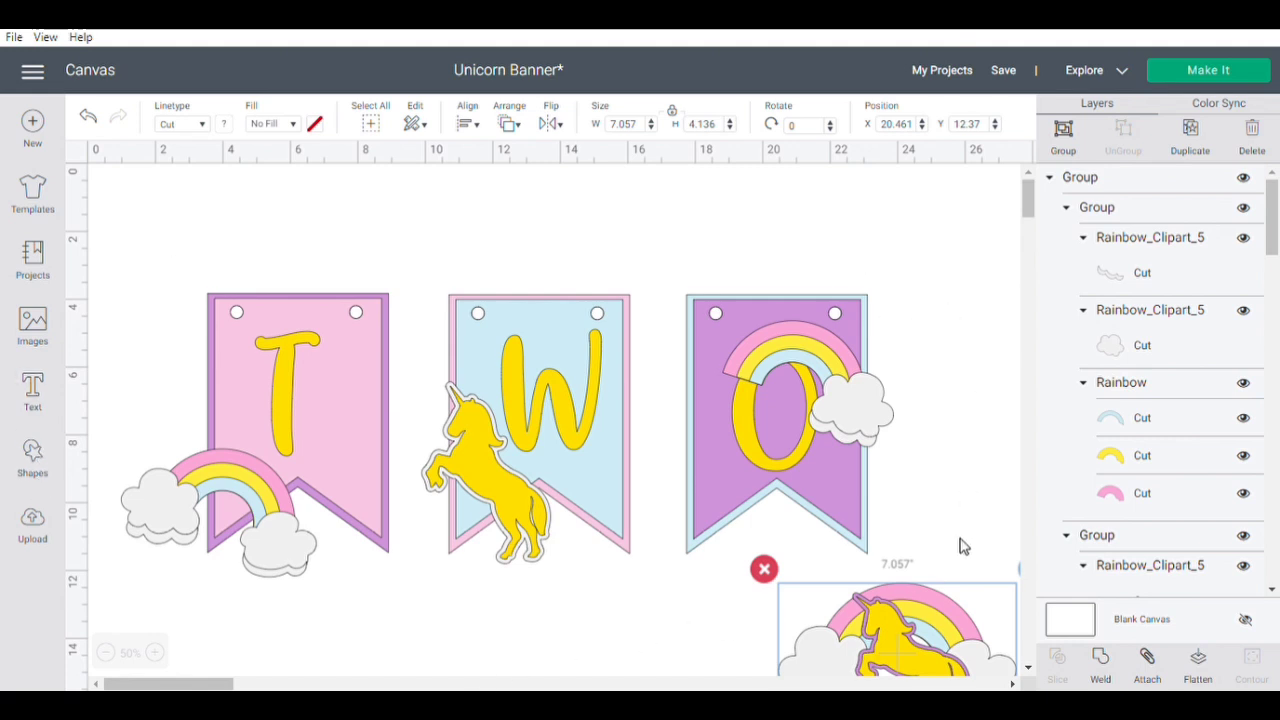
# Select the grouped TWO banner pieces on the canvas and hide the whole group.
pyautogui.scroll(-3, 960, 543)
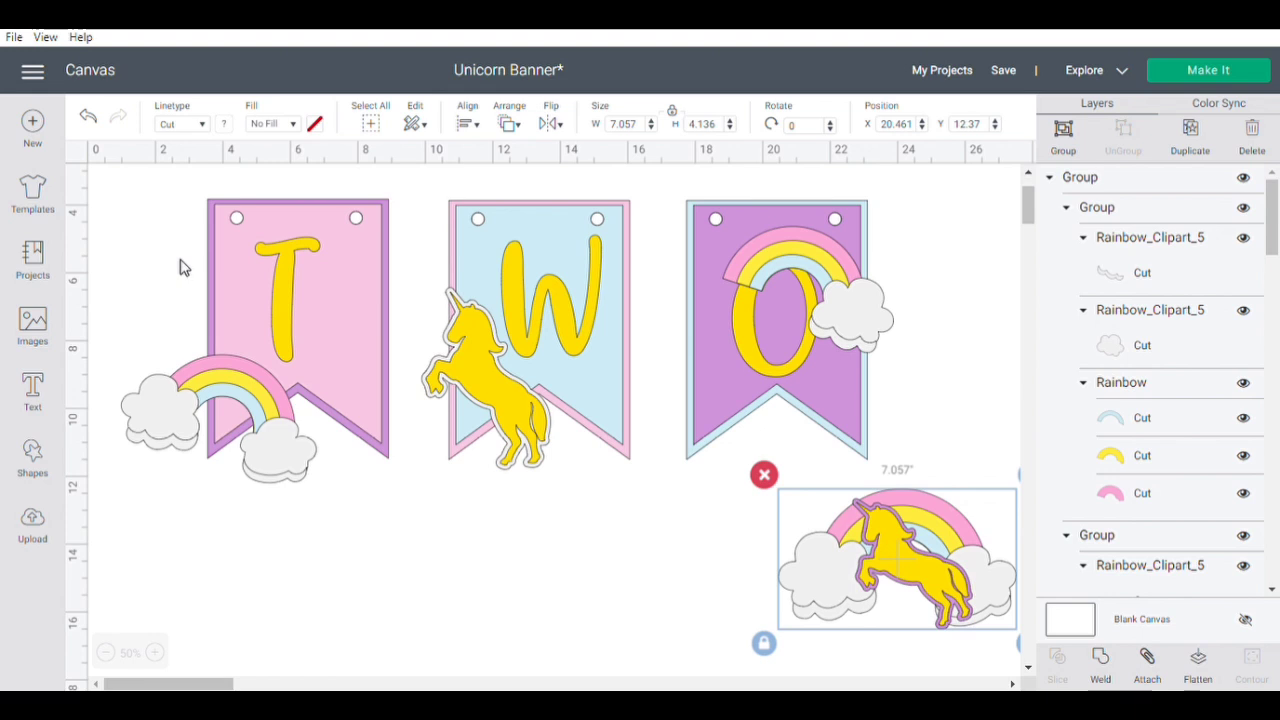
pyautogui.click(251, 282)
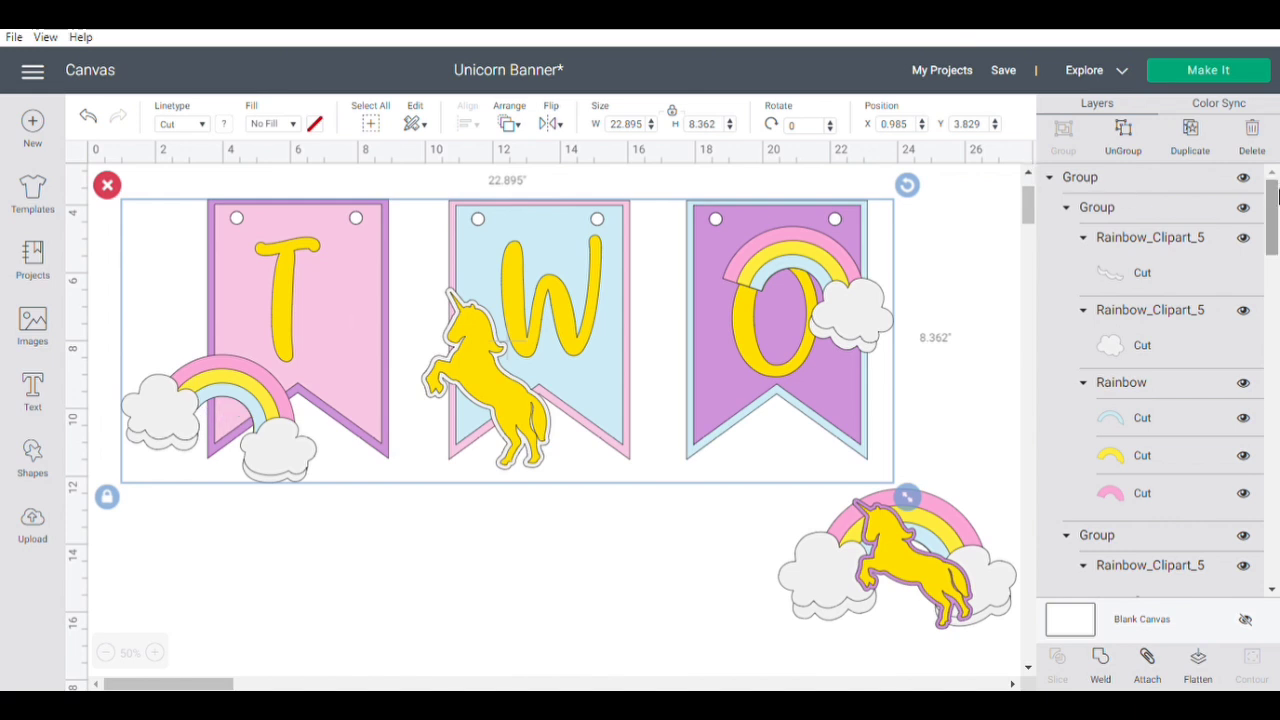
pyautogui.click(1243, 177)
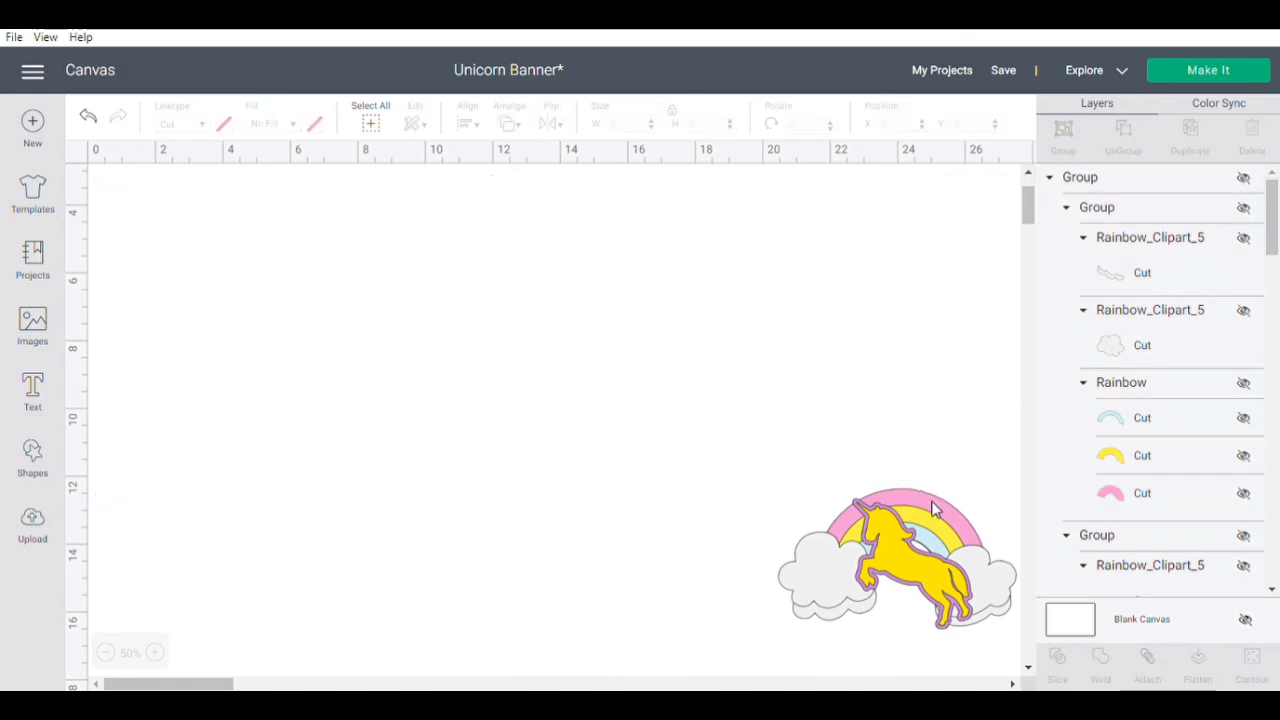
# Select the complete unicorn, rainbow and cloud design, move it into the emptied canvas area and enlarge it.
pyautogui.click(896, 577)
pyautogui.keyDown('shift'); pyautogui.click(780, 546); pyautogui.keyUp('shift')
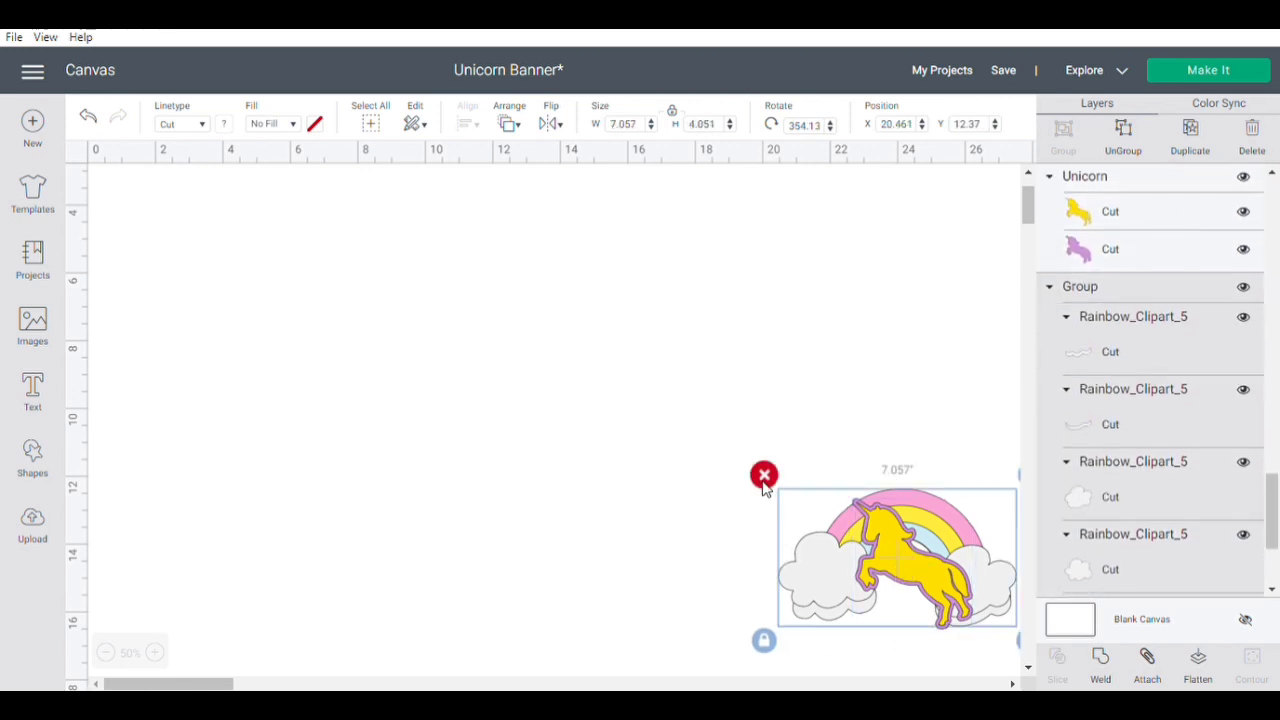
pyautogui.moveTo(691, 506); pyautogui.dragTo(940, 632)
pyautogui.moveTo(855, 544); pyautogui.dragTo(363, 341)
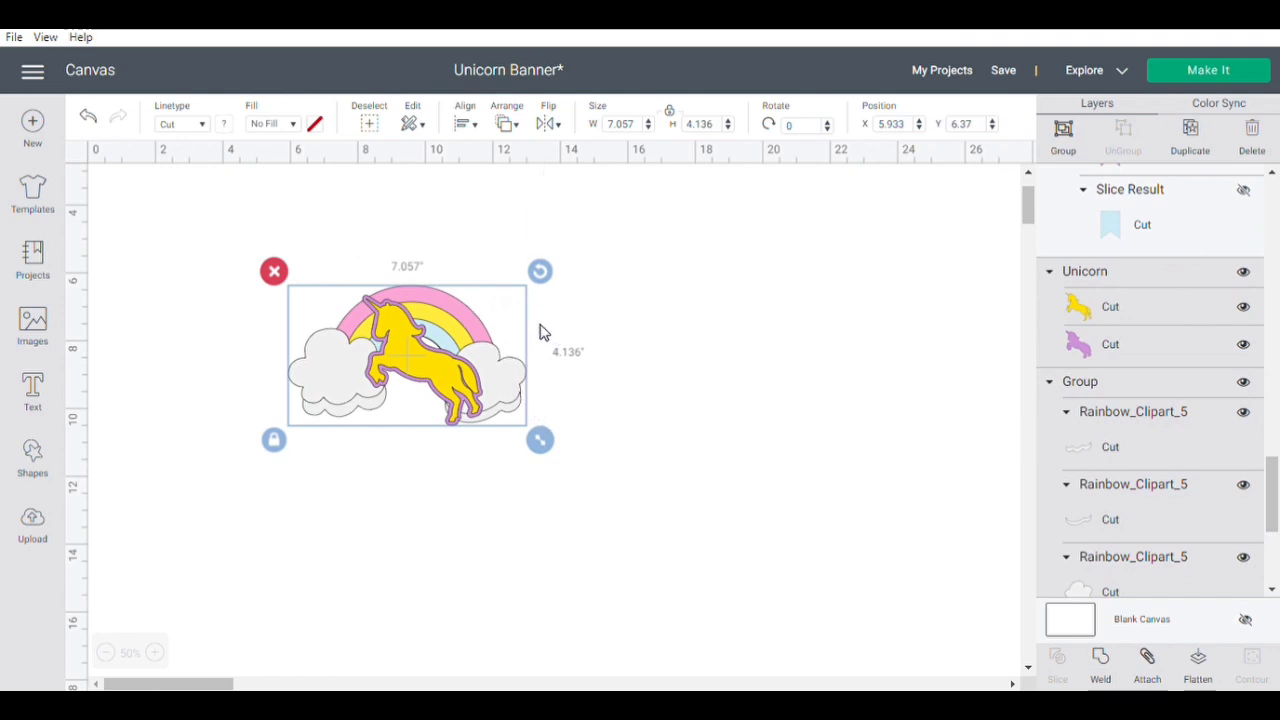
pyautogui.moveTo(540, 440); pyautogui.dragTo(731, 552)
# Pull the unicorn, clouds, cloud shadows and rainbow apart into separate pieces and show the rainbow's hidden black backing layer.
pyautogui.click(820, 400)
pyautogui.moveTo(484, 370); pyautogui.dragTo(796, 324)
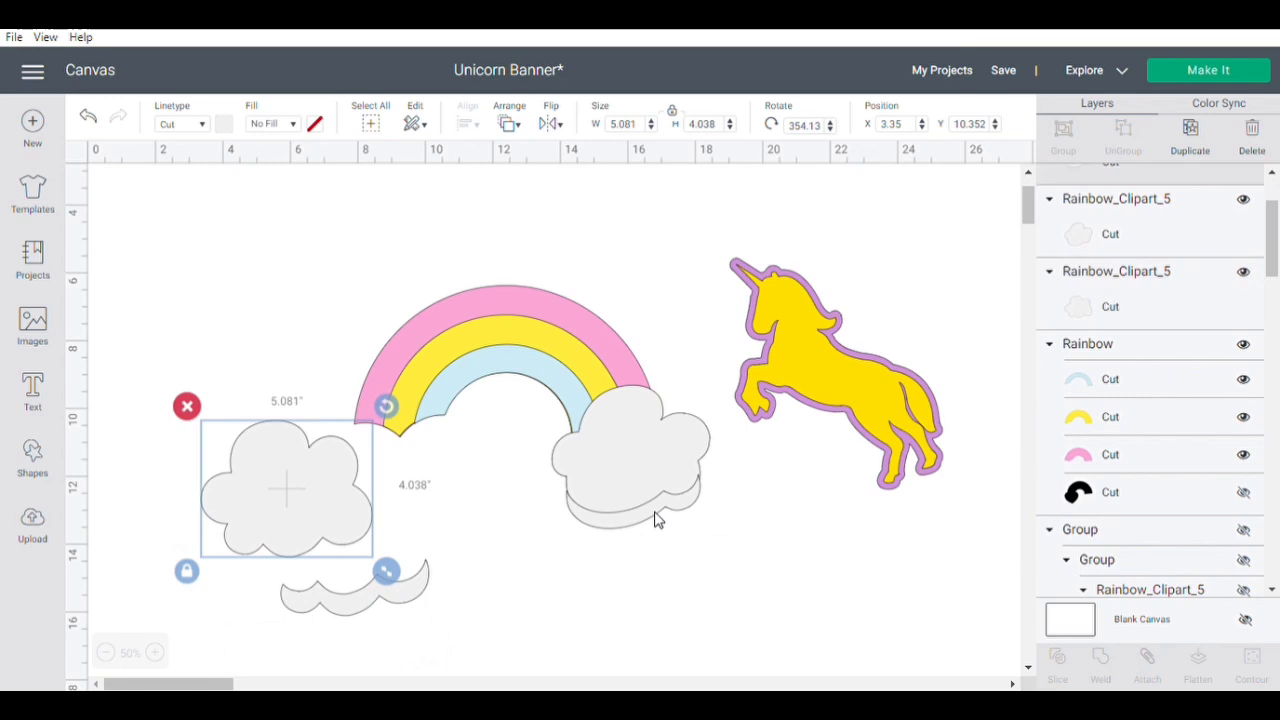
pyautogui.moveTo(654, 517); pyautogui.dragTo(665, 538)
pyautogui.moveTo(643, 420); pyautogui.dragTo(657, 504)
pyautogui.moveTo(559, 369); pyautogui.dragTo(519, 325)
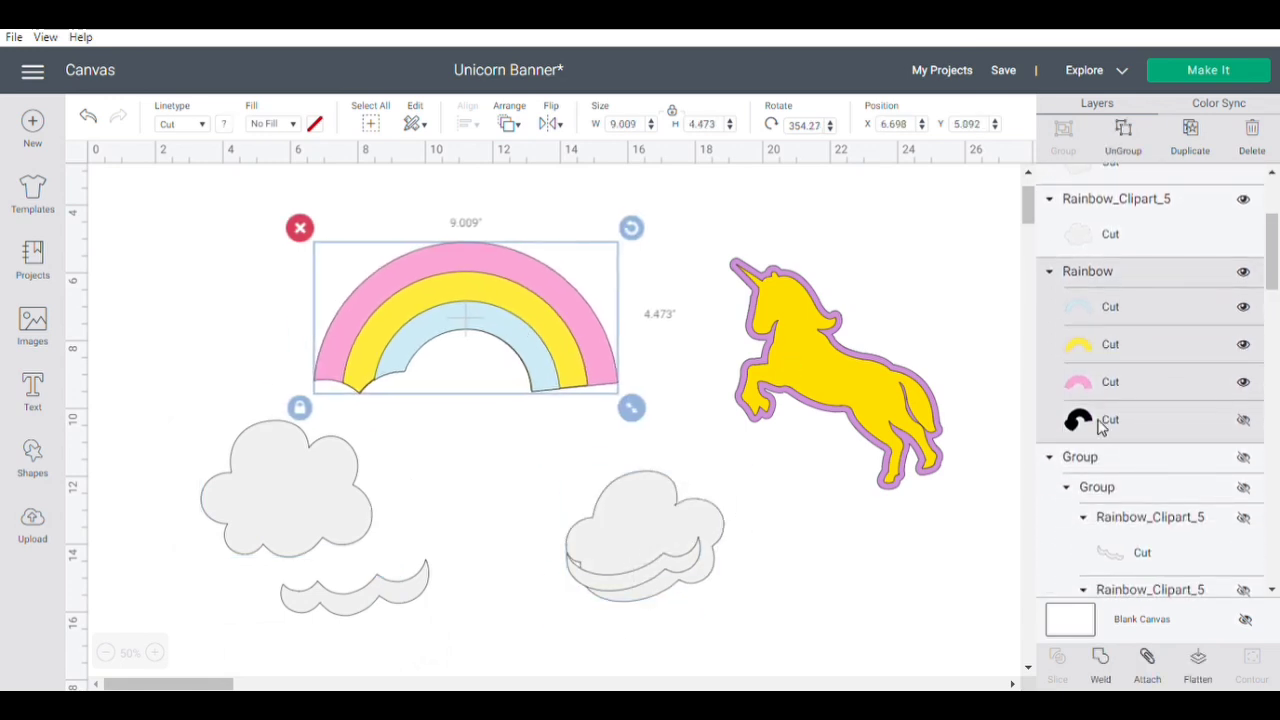
pyautogui.moveTo(535, 385); pyautogui.dragTo(575, 333)
pyautogui.click(1243, 420)
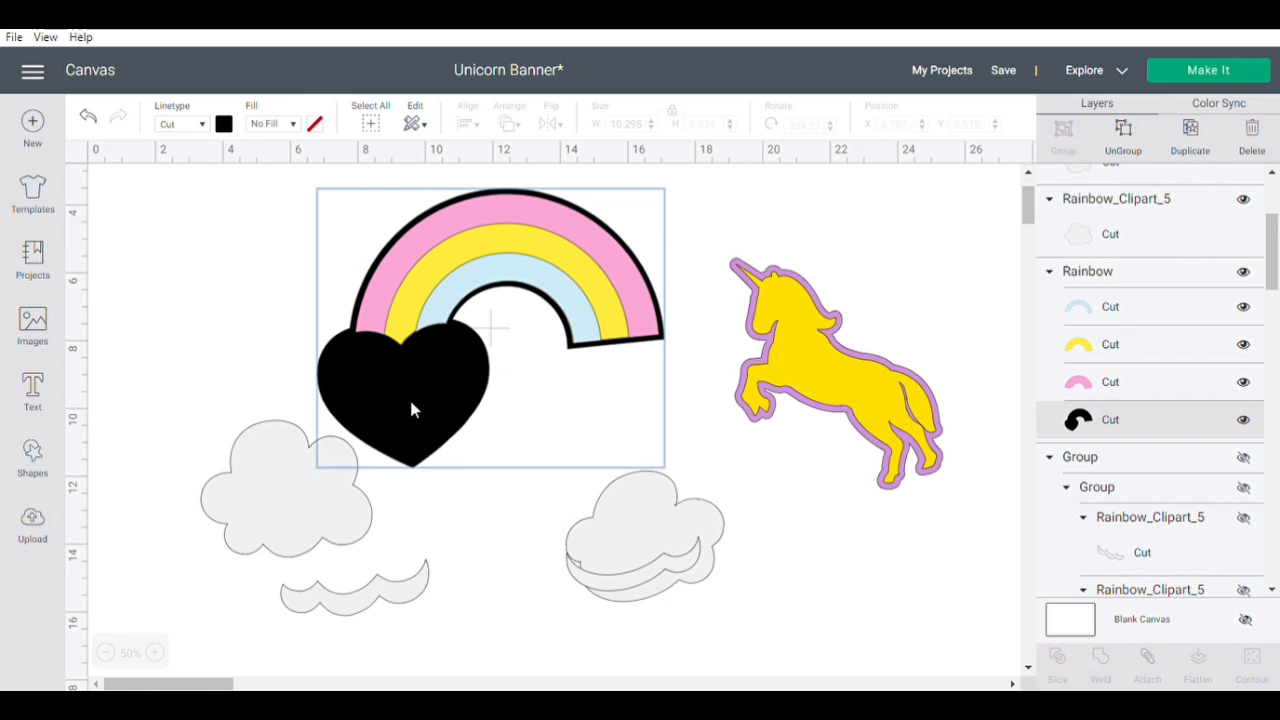
# Search the image library for "rainbow", look through the designs and return to the canvas without inserting any.
pyautogui.click(40, 335)
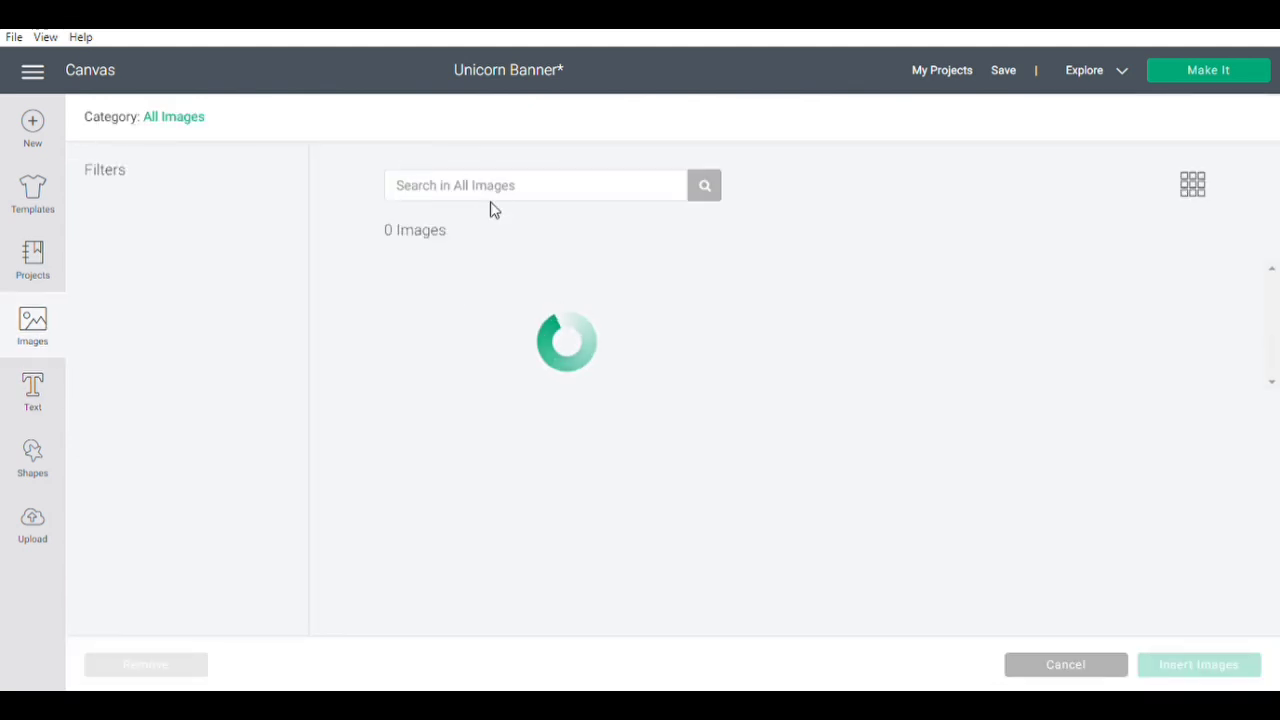
pyautogui.click(499, 185)
pyautogui.write('rainbow')
pyautogui.press('Return')
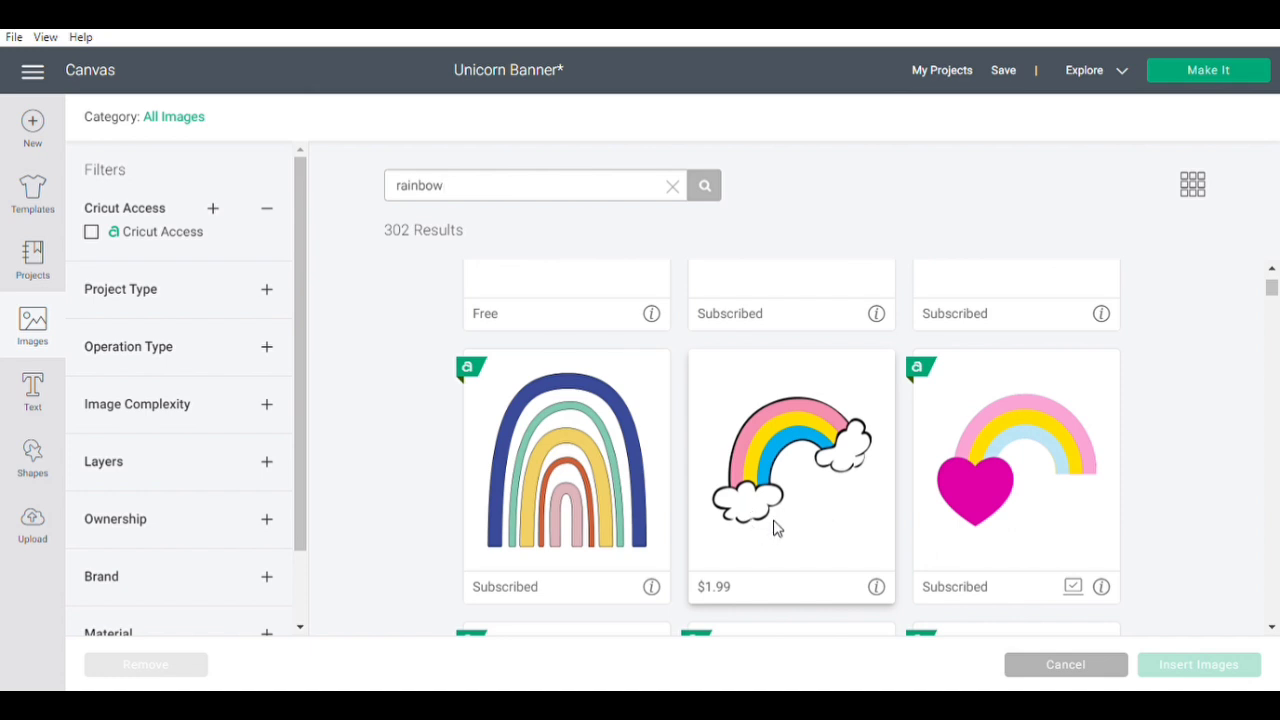
pyautogui.click(1087, 670)
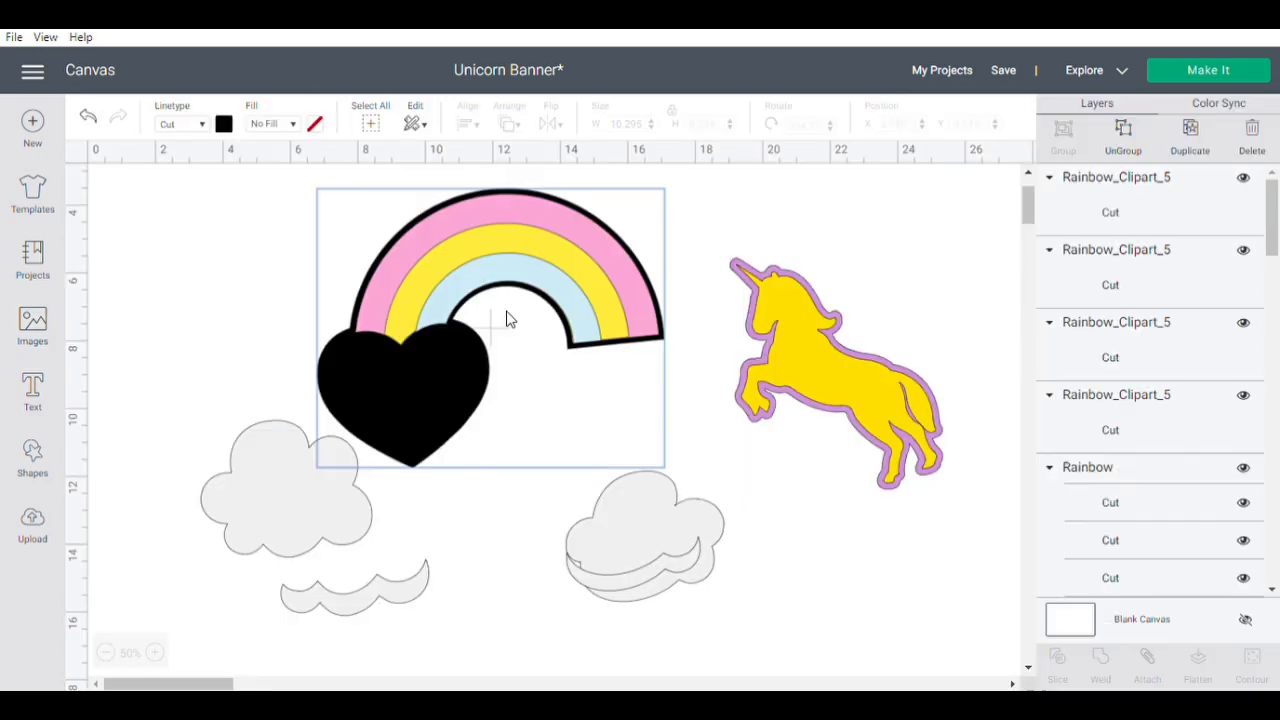
# Place the loose cloud over its shadow piece and look through the recent uploads.
pyautogui.moveTo(257, 509); pyautogui.dragTo(313, 562)
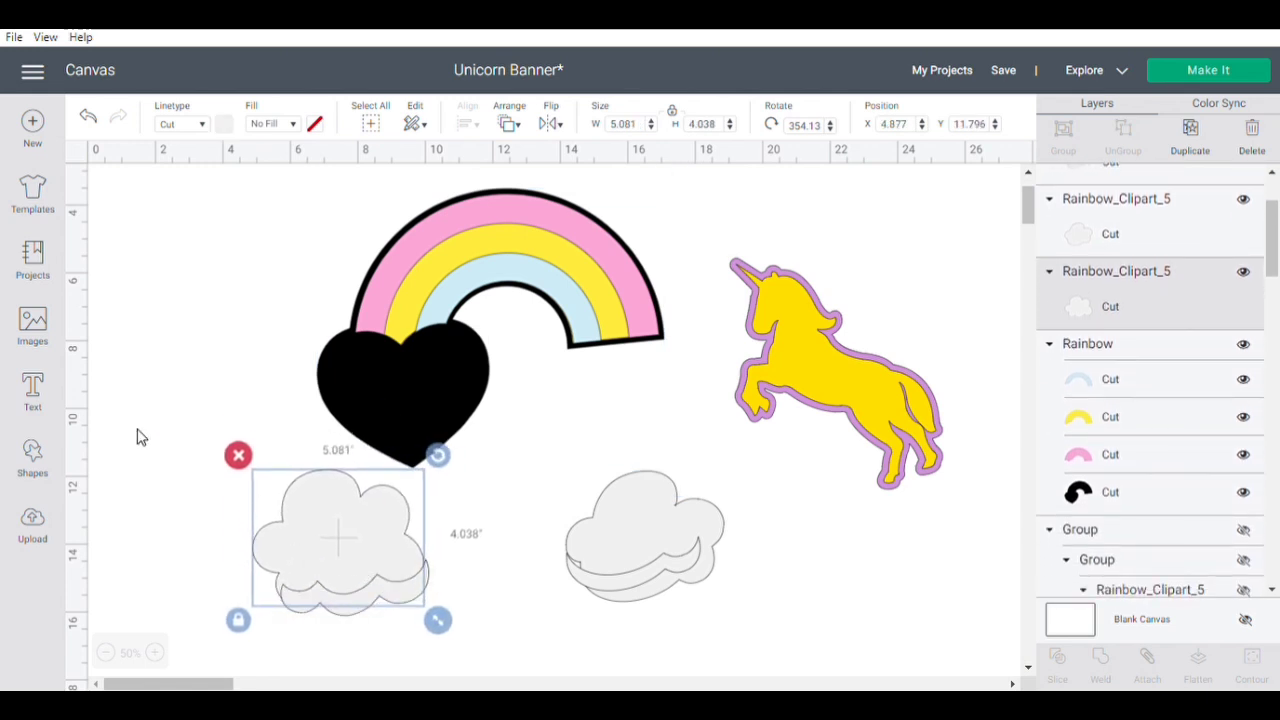
pyautogui.click(40, 526)
pyautogui.scroll(-3, 285, 407)
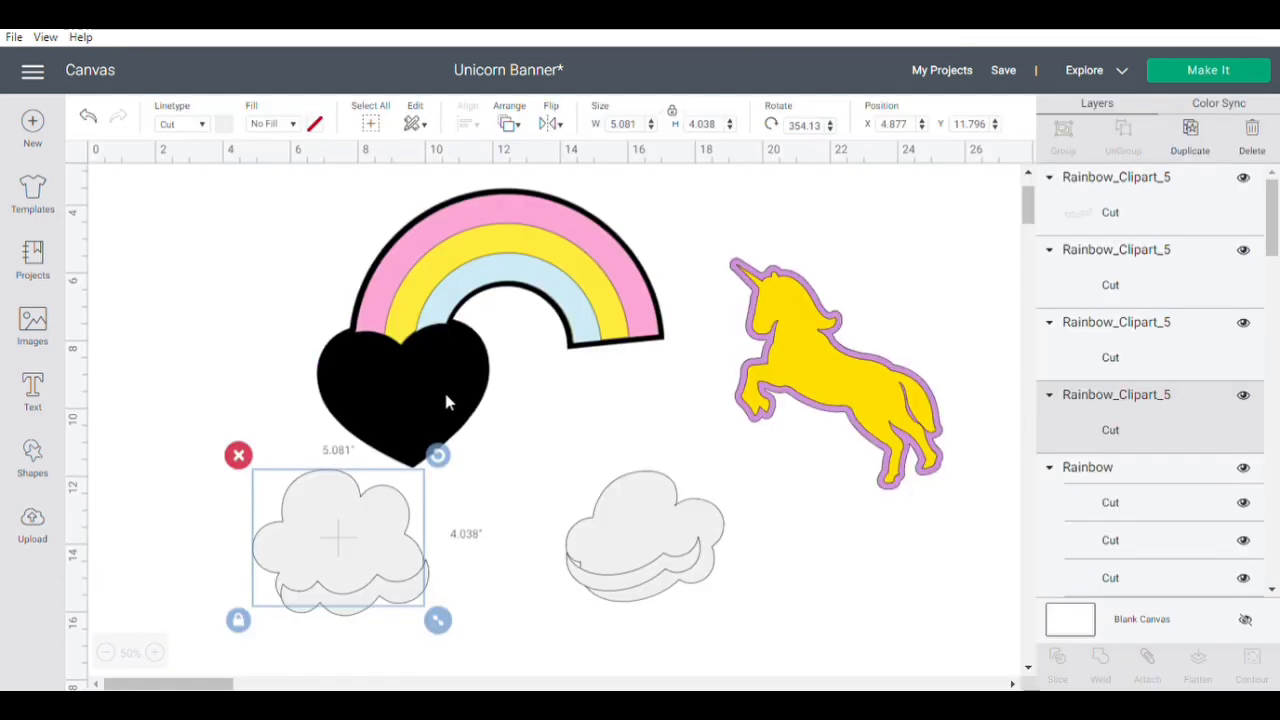
# Hide the rainbow's black heart-shaped backing layer and delete it.
pyautogui.click(442, 386)
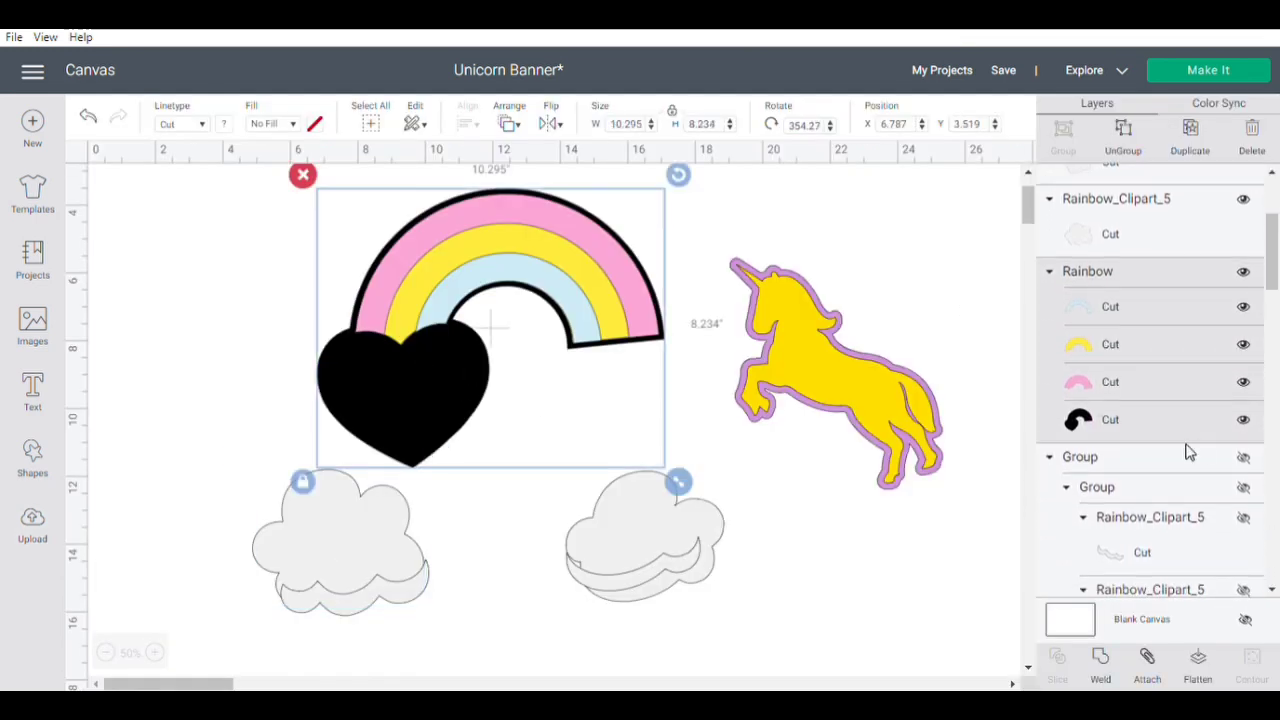
pyautogui.click(1243, 419)
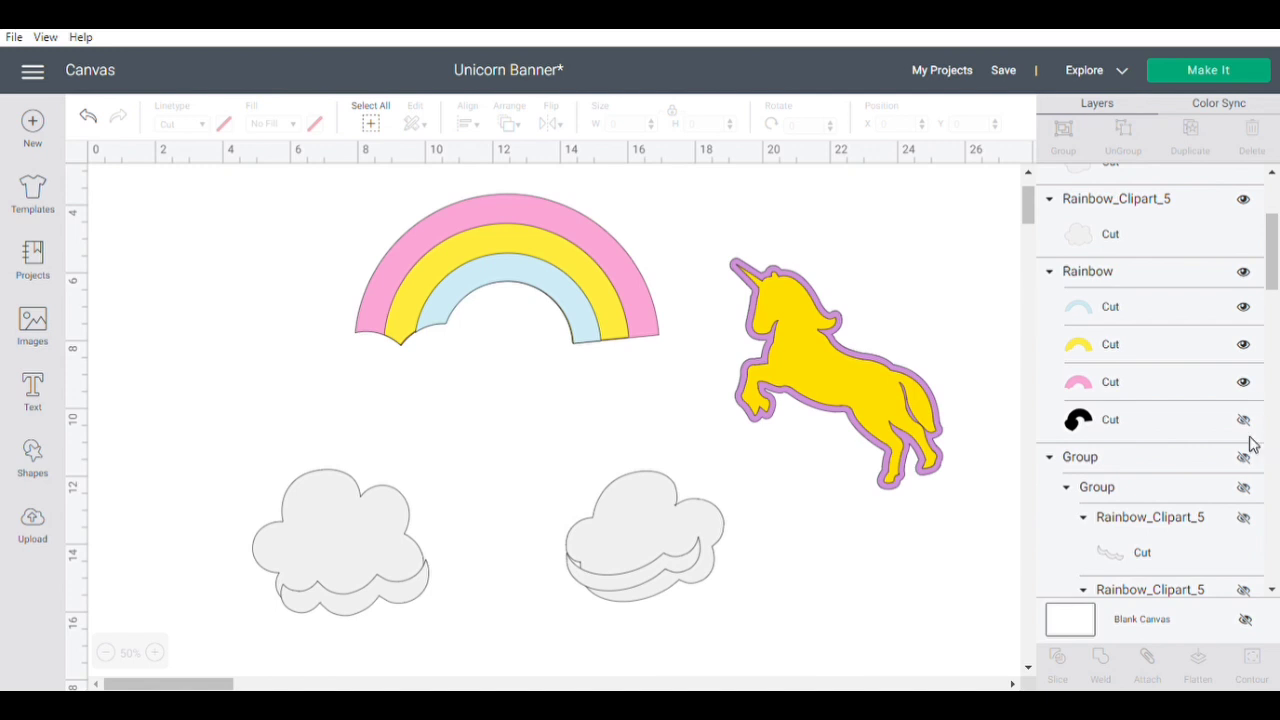
pyautogui.click(1176, 419)
pyautogui.press('Delete')
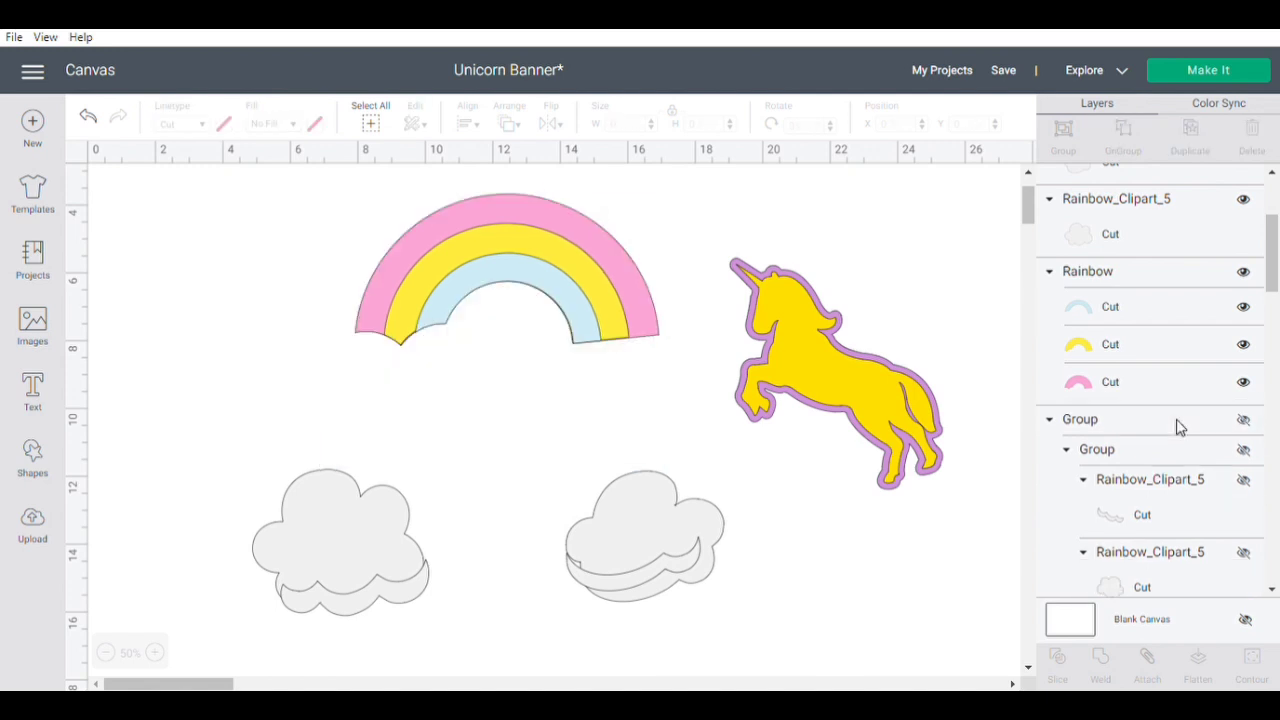
# Move the rainbow clear of the other pieces, set the cloud shadows together below it, and cover its jagged left end with one cloud.
pyautogui.moveTo(606, 256); pyautogui.dragTo(355, 303)
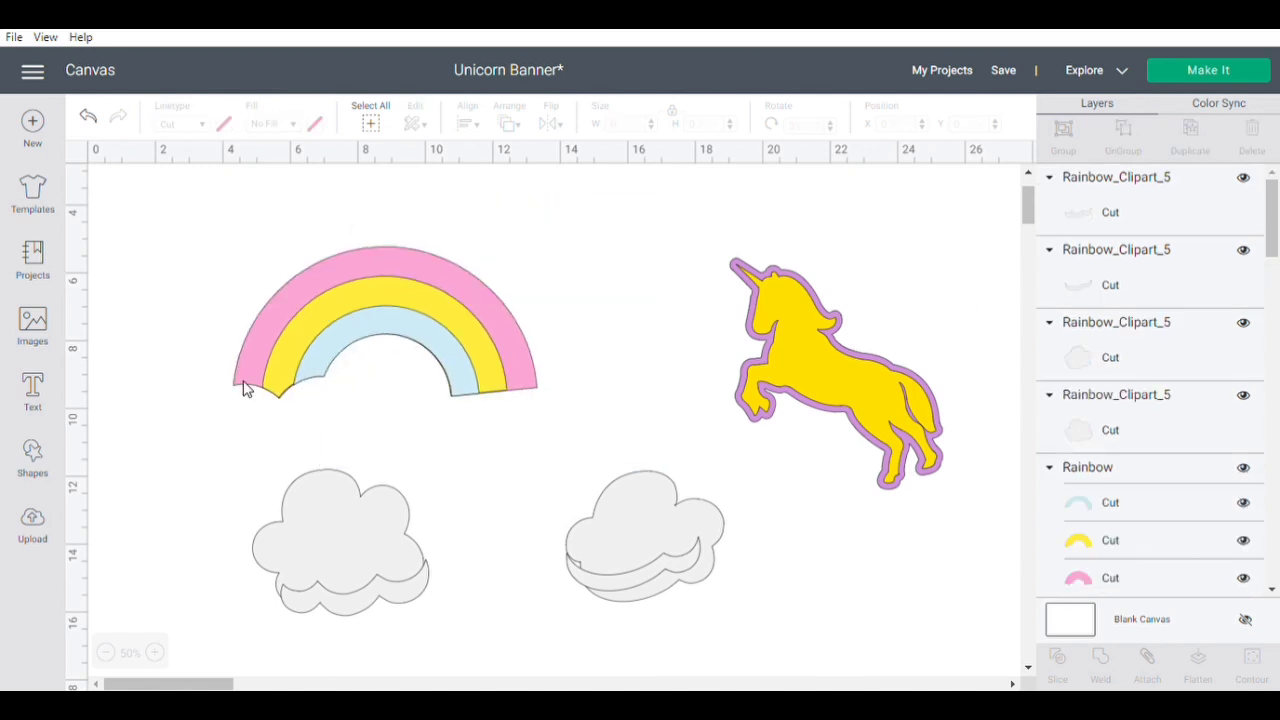
pyautogui.moveTo(340, 548); pyautogui.dragTo(263, 468)
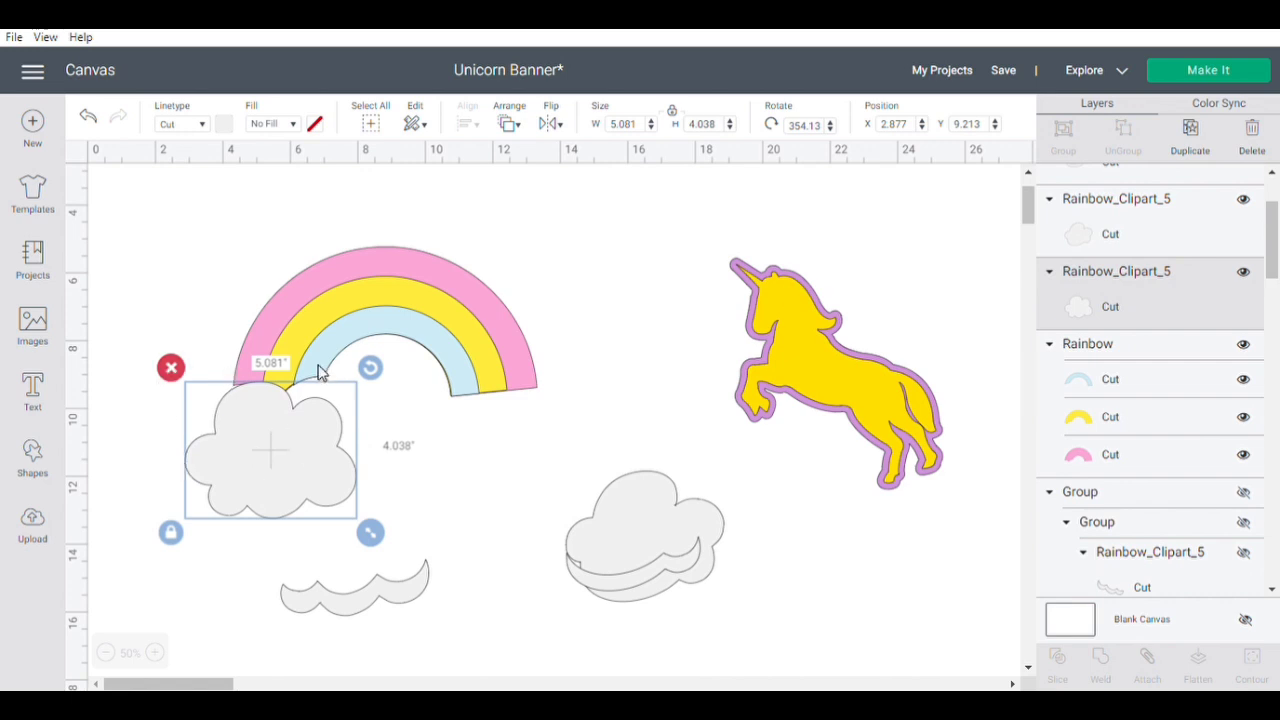
pyautogui.moveTo(594, 586); pyautogui.dragTo(323, 629)
pyautogui.moveTo(282, 412); pyautogui.dragTo(236, 400)
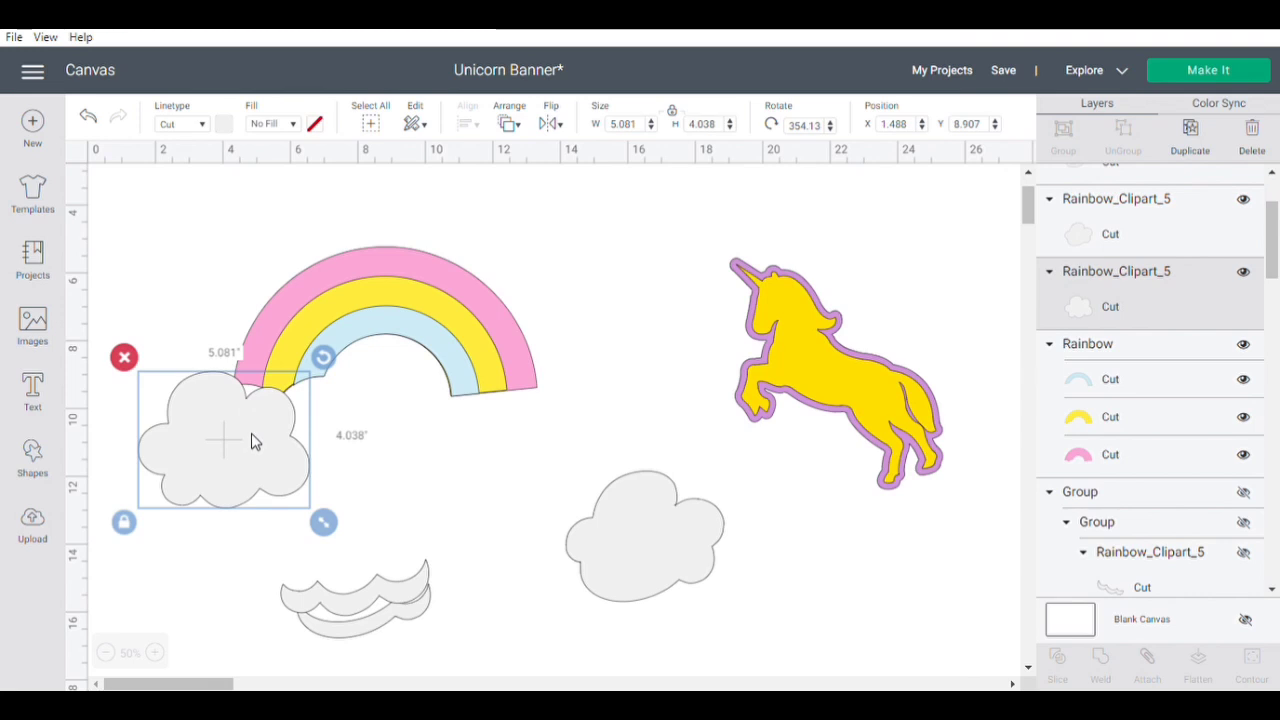
pyautogui.moveTo(238, 452); pyautogui.dragTo(283, 431)
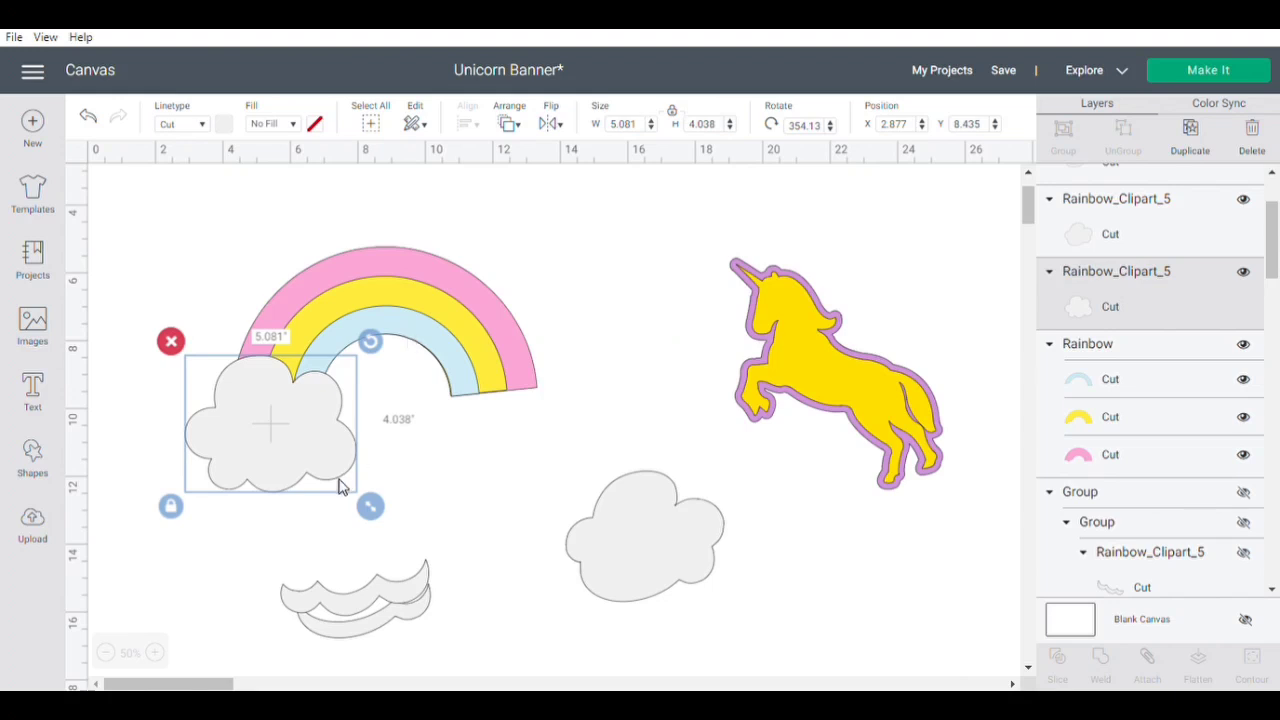
pyautogui.moveTo(246, 436)
pyautogui.mouseDown()
pyautogui.moveTo(573, 413)
pyautogui.moveTo(223, 443)
pyautogui.moveTo(238, 427)
pyautogui.mouseUp()
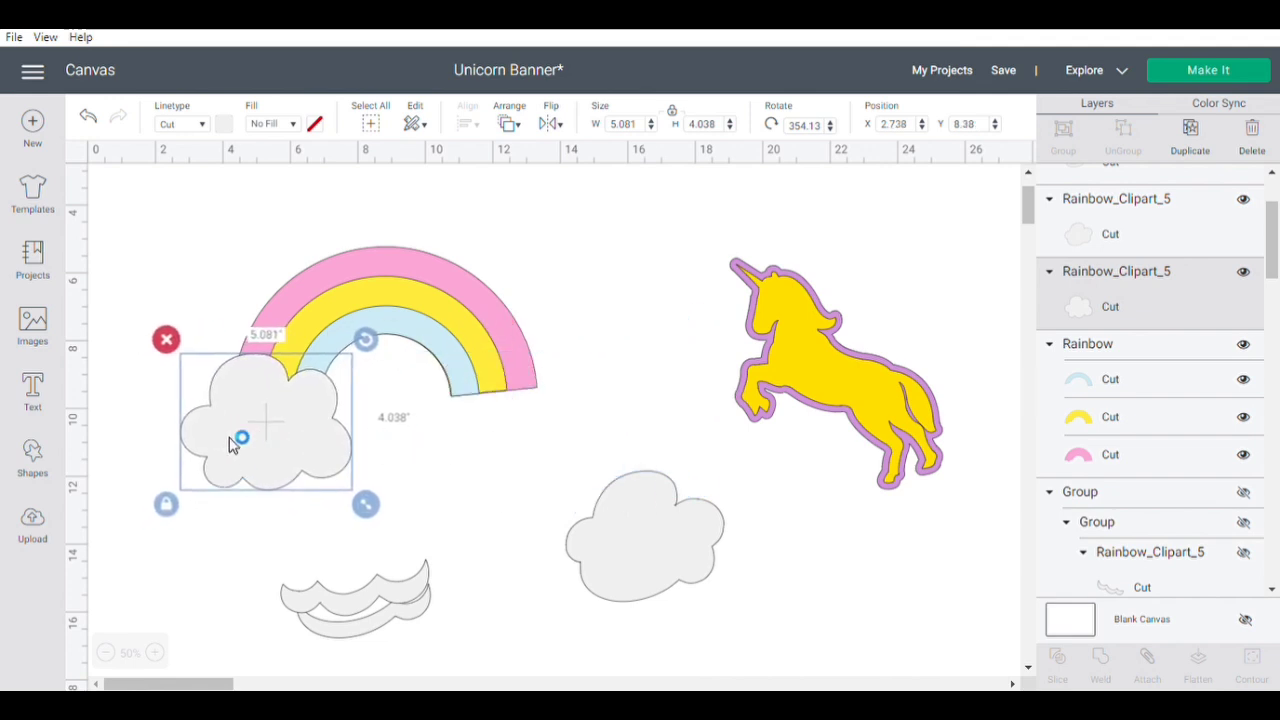
# Unlock the cloud's proportions and stretch it to about 5.89 by 3.43 inches over the rainbow's left end.
pyautogui.click(167, 505)
pyautogui.moveTo(378, 510); pyautogui.dragTo(418, 476)
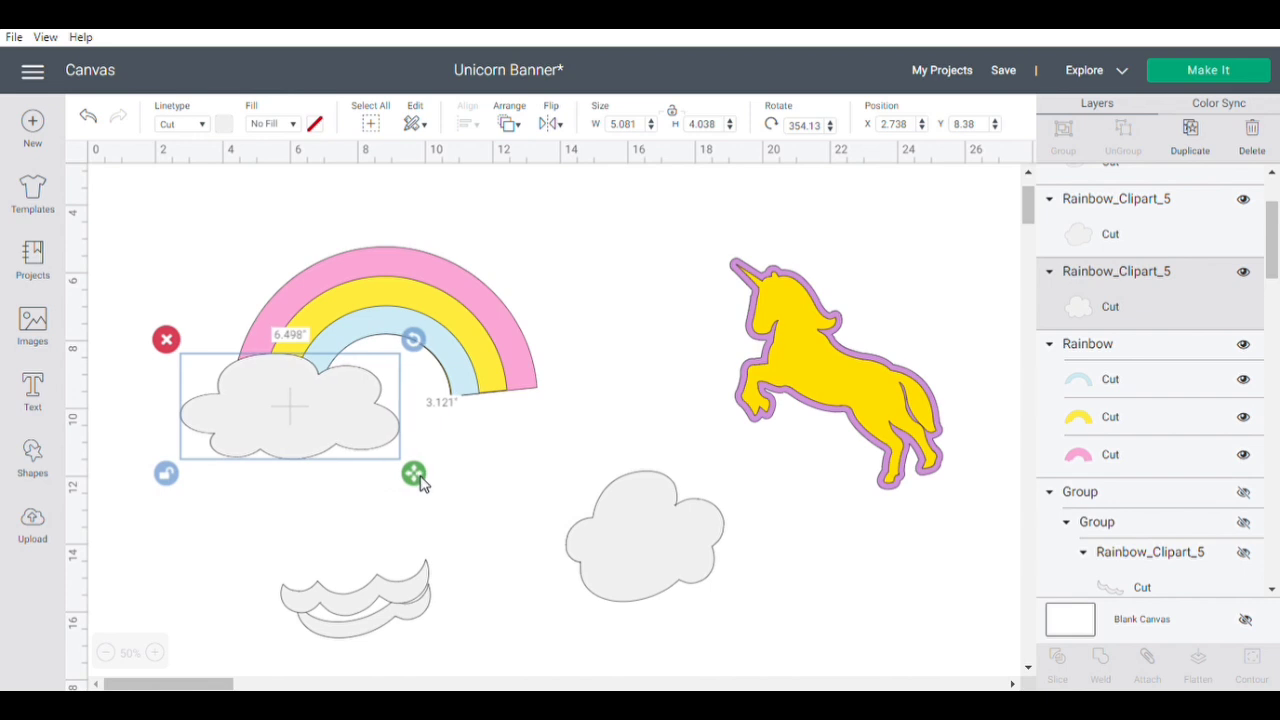
pyautogui.moveTo(360, 414); pyautogui.dragTo(349, 421)
pyautogui.moveTo(405, 482); pyautogui.dragTo(385, 497)
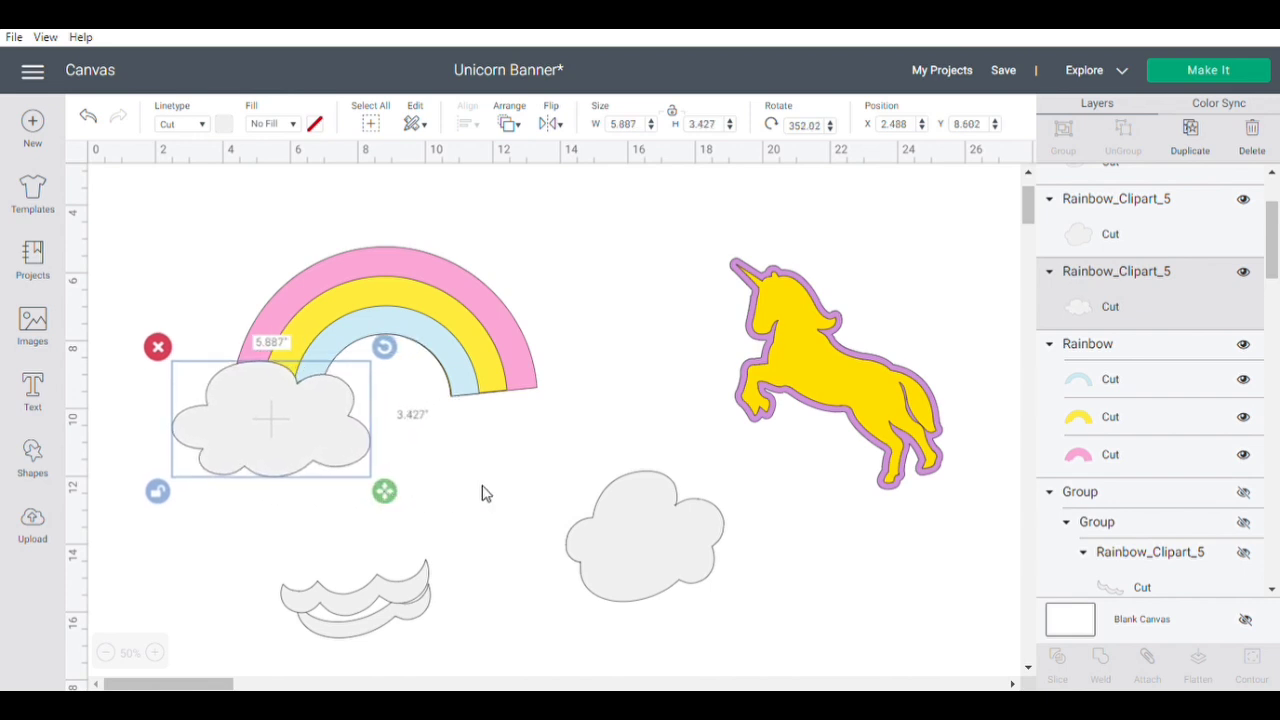
pyautogui.click(487, 494)
pyautogui.click(344, 453)
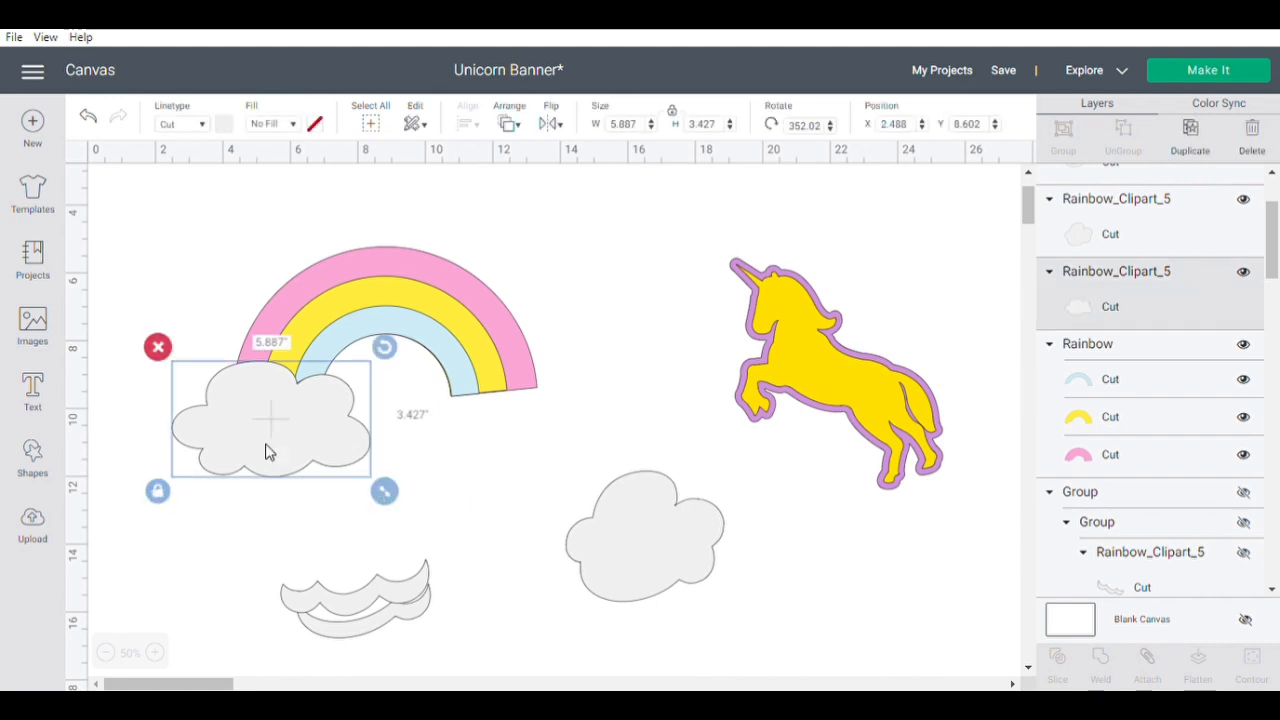
# Duplicate the stretched cloud twice and spread the overlapping copies along the base of the rainbow.
pyautogui.click(1188, 155)
pyautogui.click(1188, 155)
pyautogui.moveTo(337, 474); pyautogui.dragTo(531, 443)
pyautogui.moveTo(363, 457); pyautogui.dragTo(447, 440)
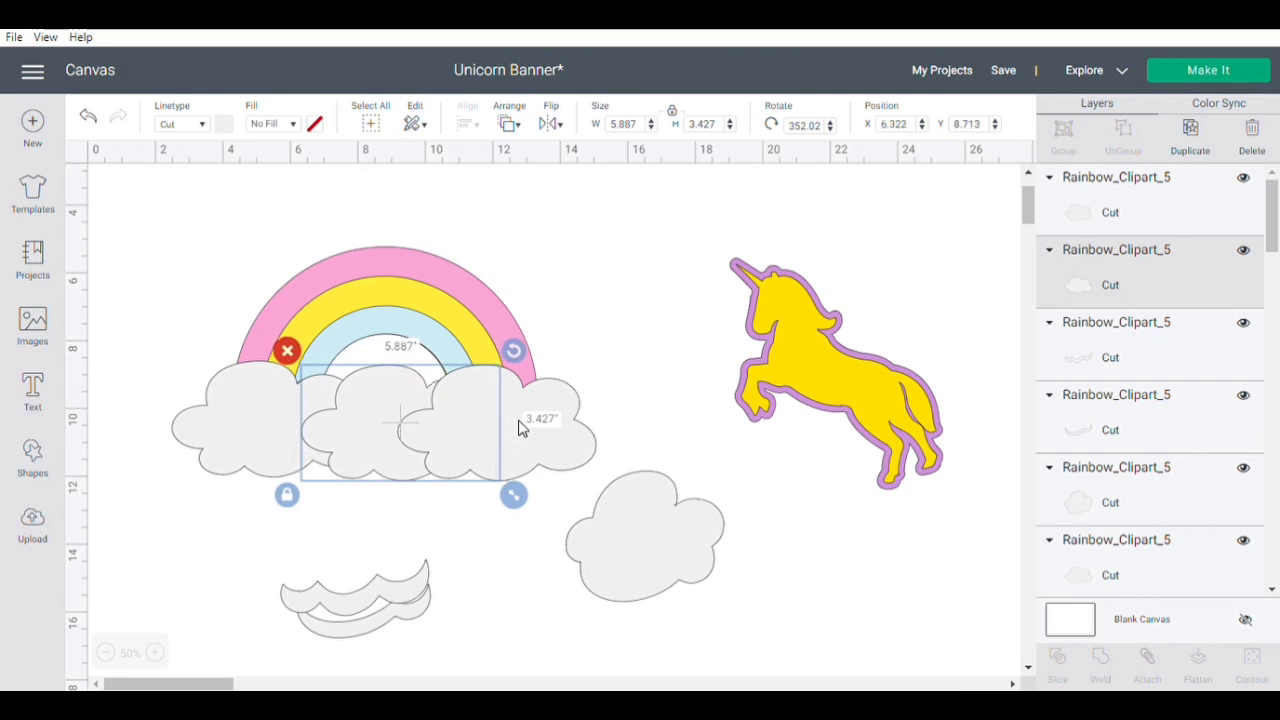
pyautogui.click(659, 401)
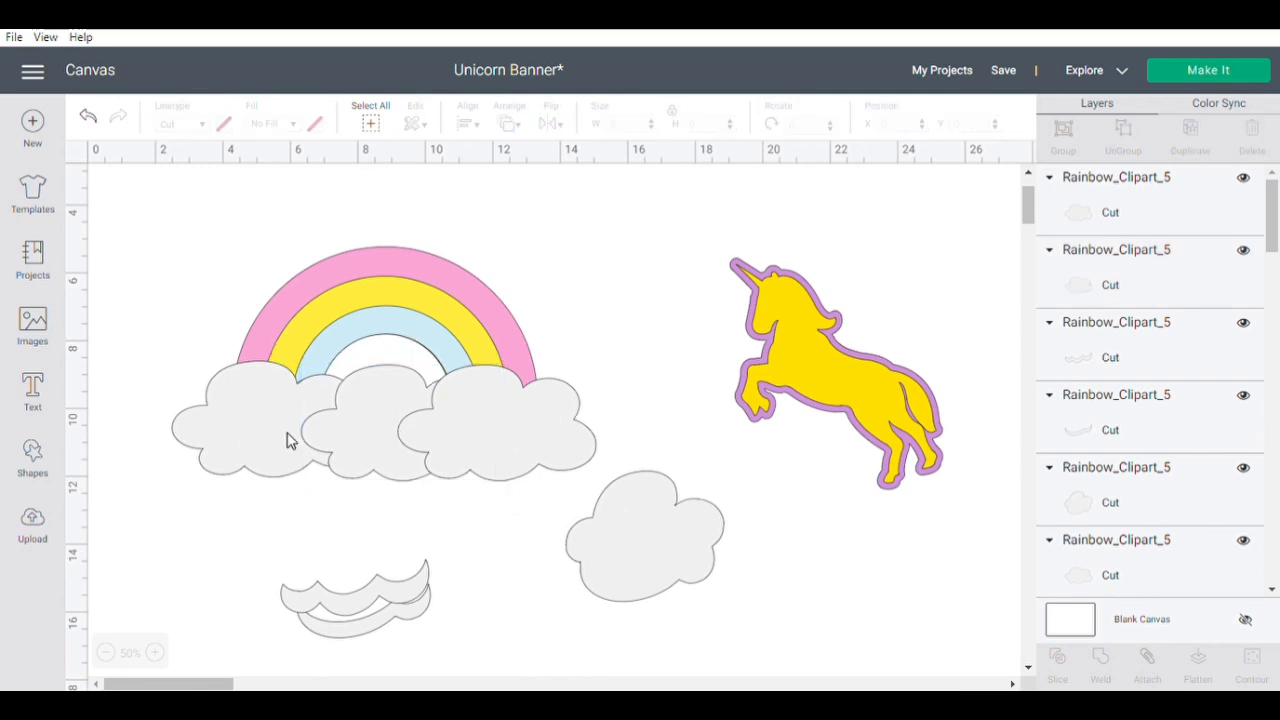
# Weld the three overlapping clouds under the rainbow into one long cloud.
pyautogui.click(242, 451)
pyautogui.keyDown('shift'); pyautogui.click(394, 459); pyautogui.keyUp('shift')
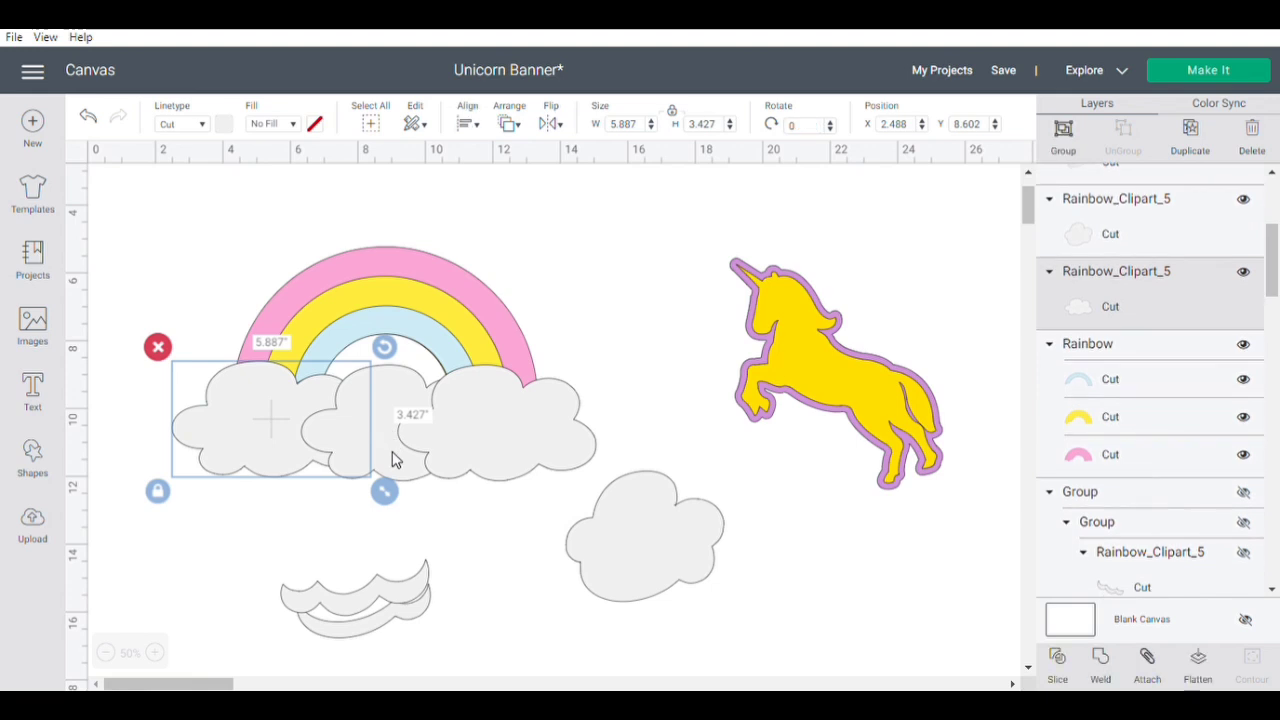
pyautogui.keyDown('shift'); pyautogui.click(531, 449); pyautogui.keyUp('shift')
pyautogui.click(1101, 664)
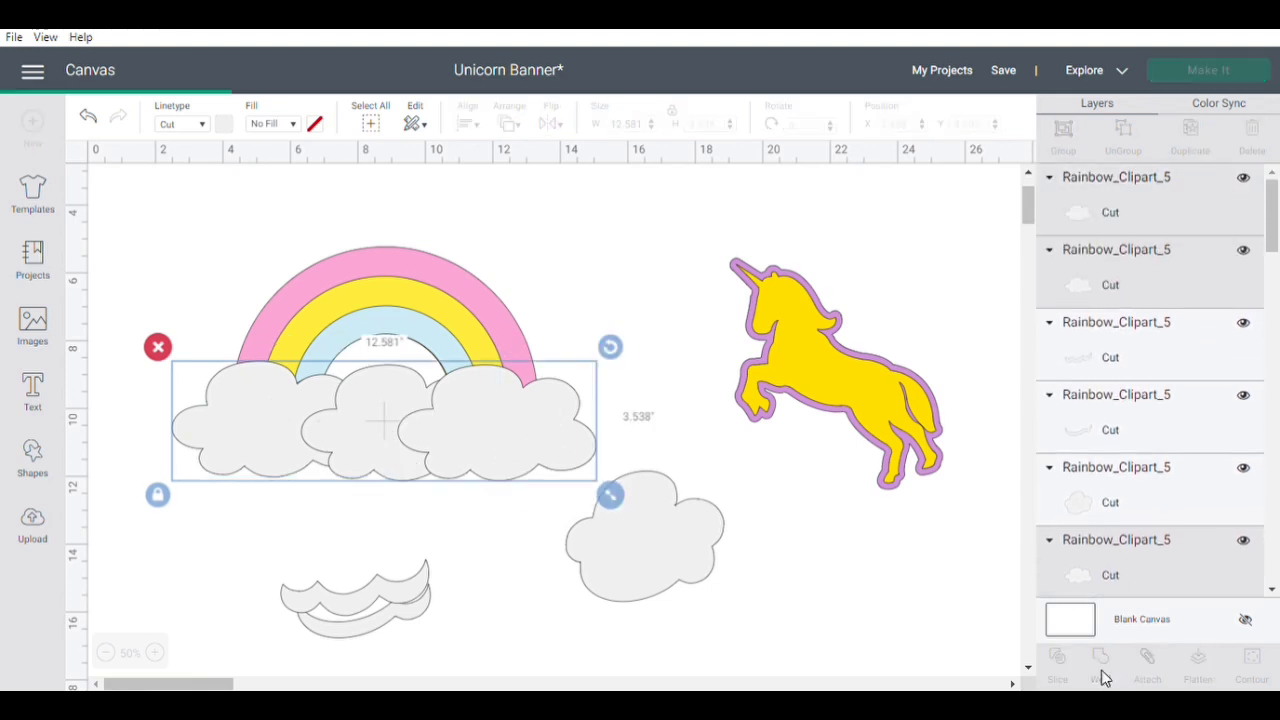
pyautogui.click(458, 464)
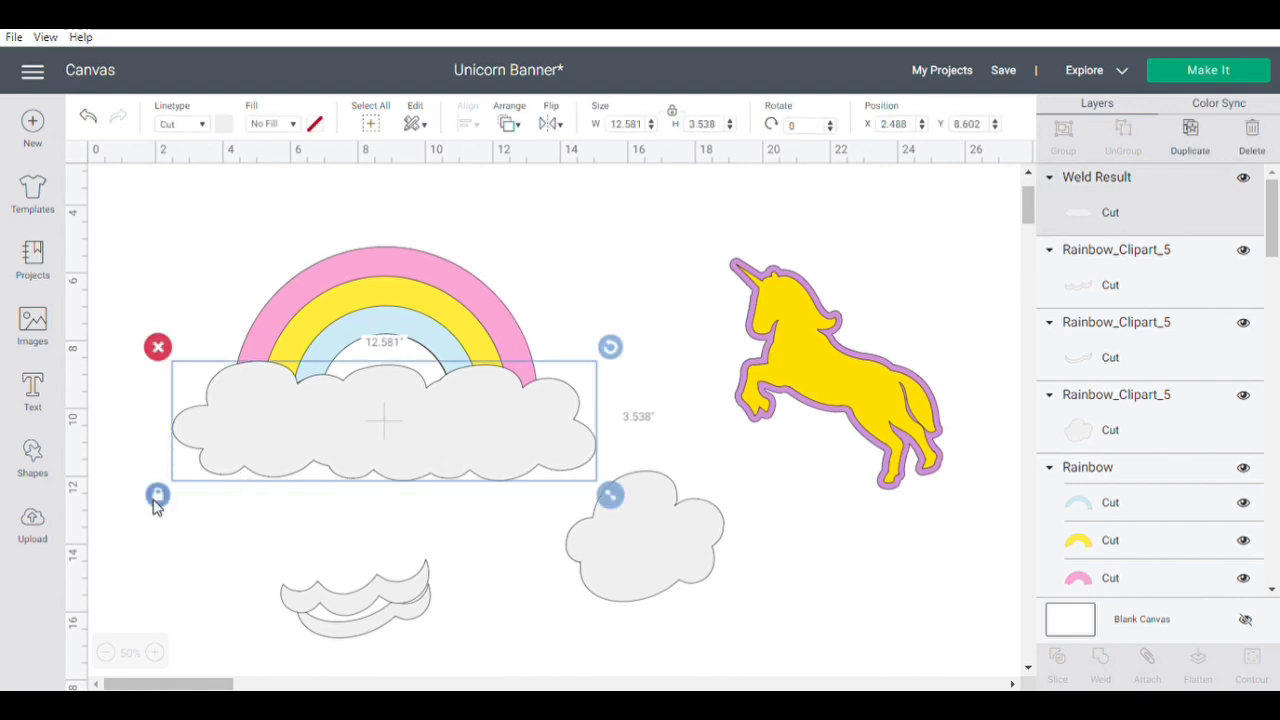
# Unlock the long cloud's proportions, flatten it to about 12.17 by 2.79 inches and duplicate it.
pyautogui.click(157, 496)
pyautogui.moveTo(610, 496); pyautogui.dragTo(584, 456)
pyautogui.click(475, 452)
pyautogui.moveTo(475, 452); pyautogui.dragTo(525, 489)
pyautogui.click(1192, 163)
# Delete the leftover single cloud and the unused cloud shadow pieces.
pyautogui.moveTo(629, 571); pyautogui.dragTo(770, 617)
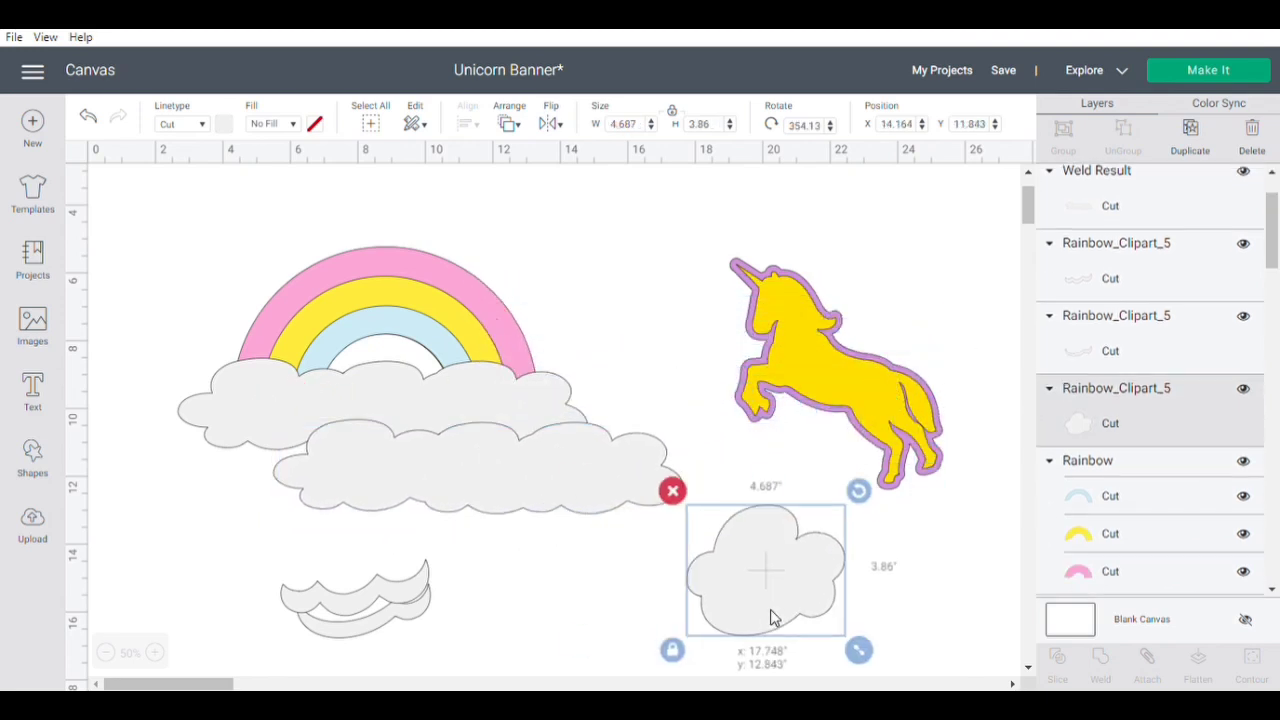
pyautogui.press('Delete')
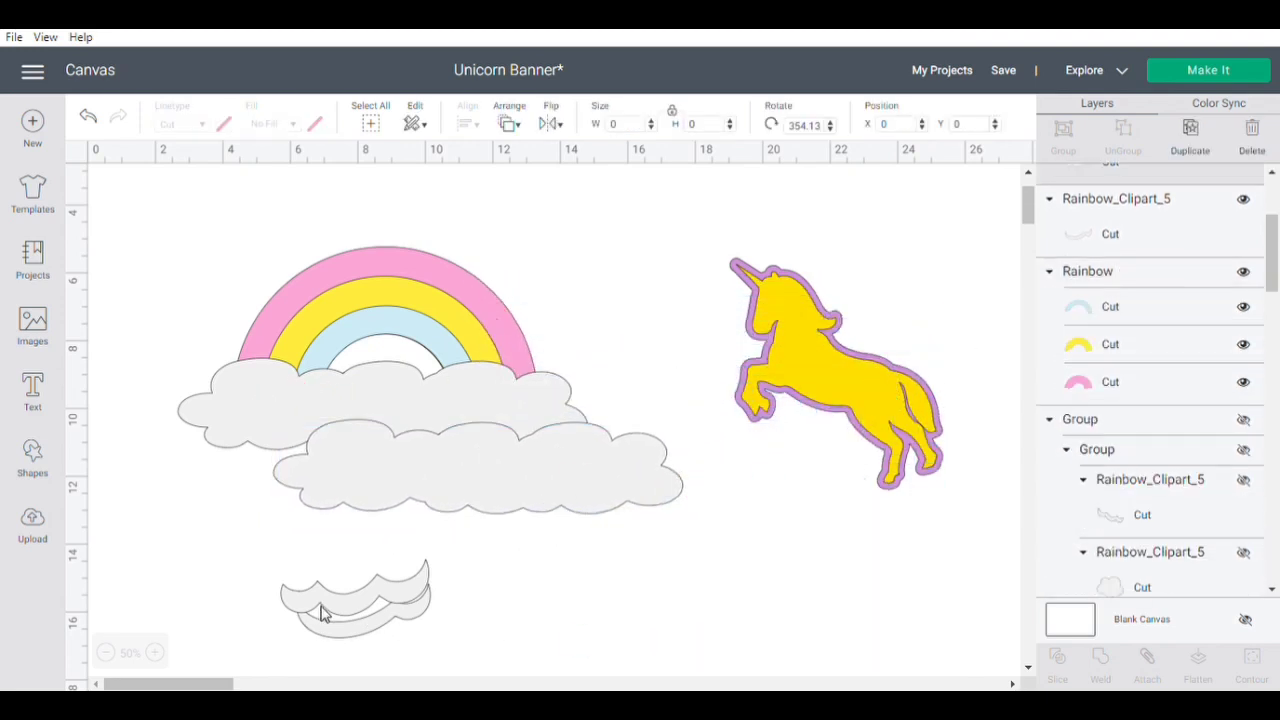
pyautogui.click(322, 613)
pyautogui.press('Delete')
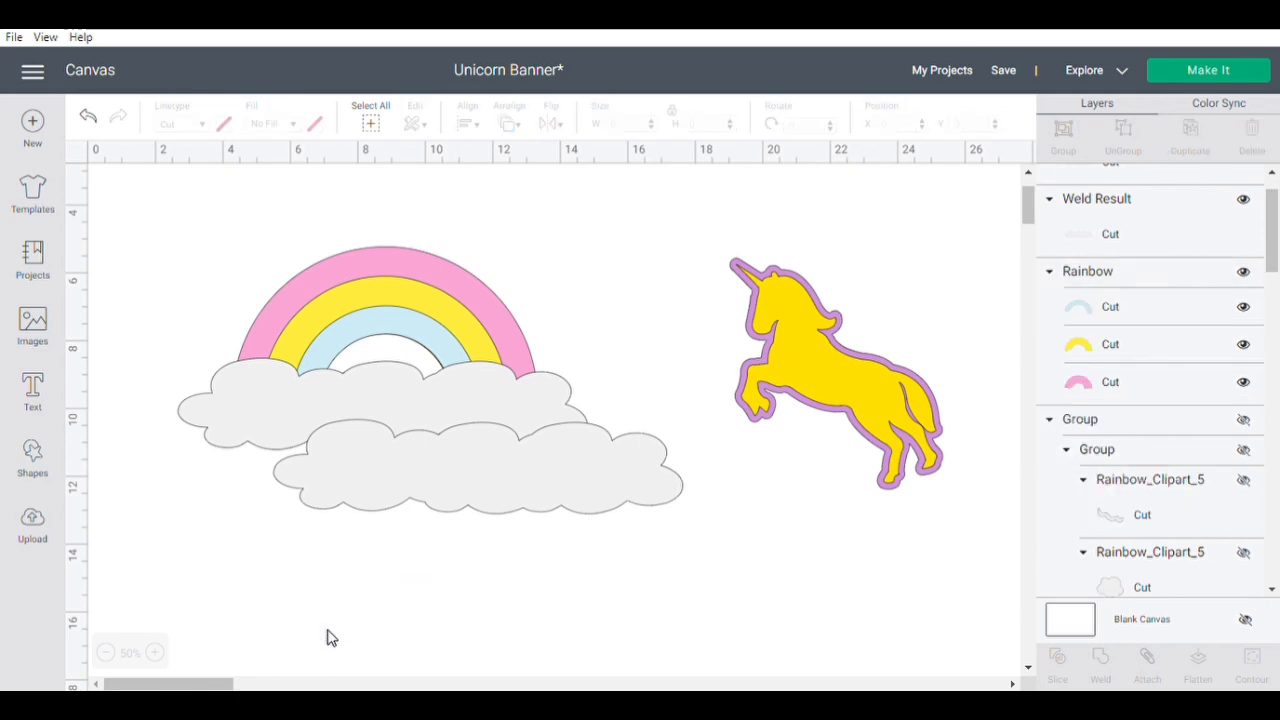
# Set the duplicate long cloud aside well below the rainbow and adjust the original cloud across the rainbow's base.
pyautogui.moveTo(506, 458); pyautogui.dragTo(452, 614)
pyautogui.moveTo(418, 438)
pyautogui.mouseDown()
pyautogui.moveTo(422, 500)
pyautogui.moveTo(363, 438)
pyautogui.moveTo(395, 437)
pyautogui.mouseUp()
pyautogui.moveTo(420, 620); pyautogui.dragTo(296, 632)
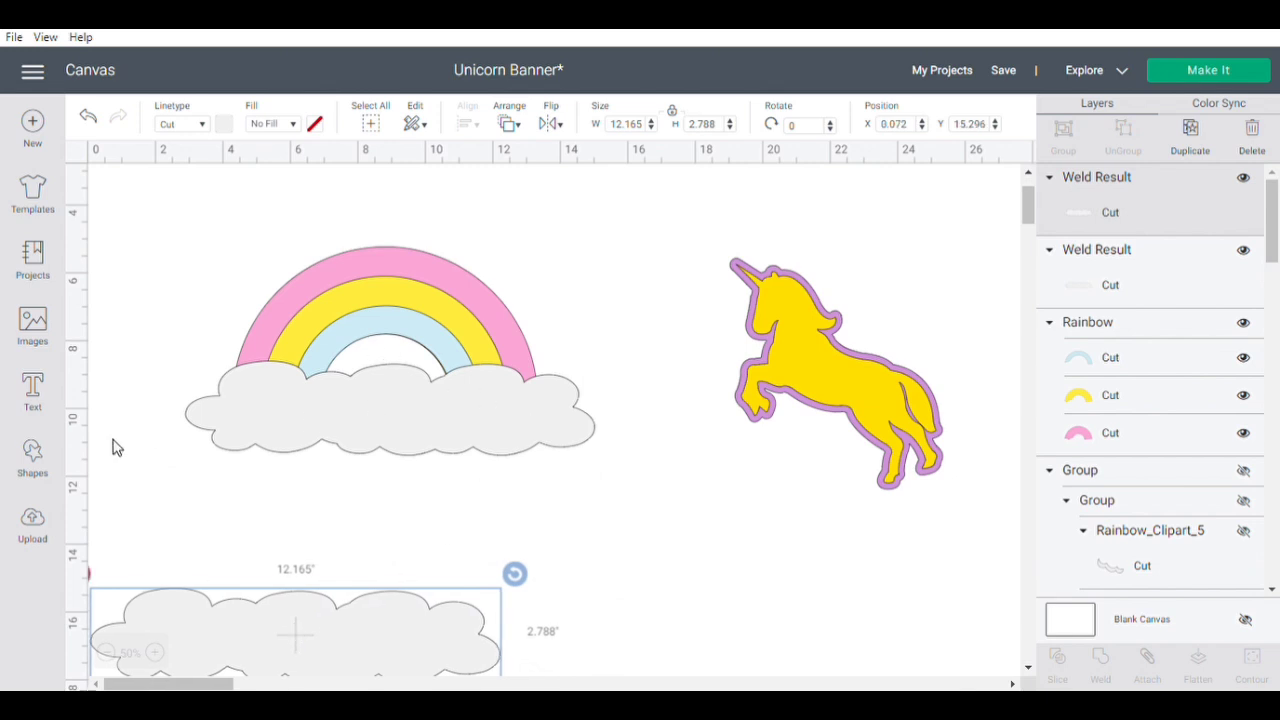
# Insert the uploaded layered name image from the recent uploads onto the canvas.
pyautogui.click(32, 522)
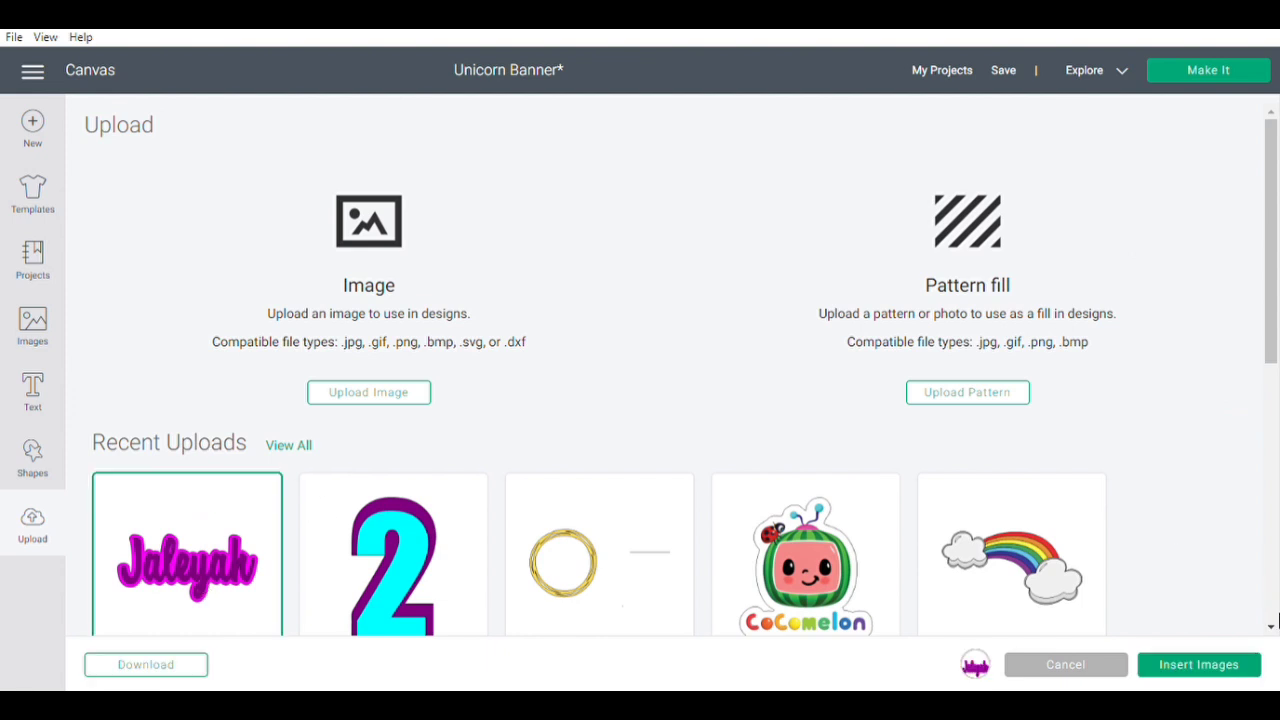
pyautogui.click(1192, 666)
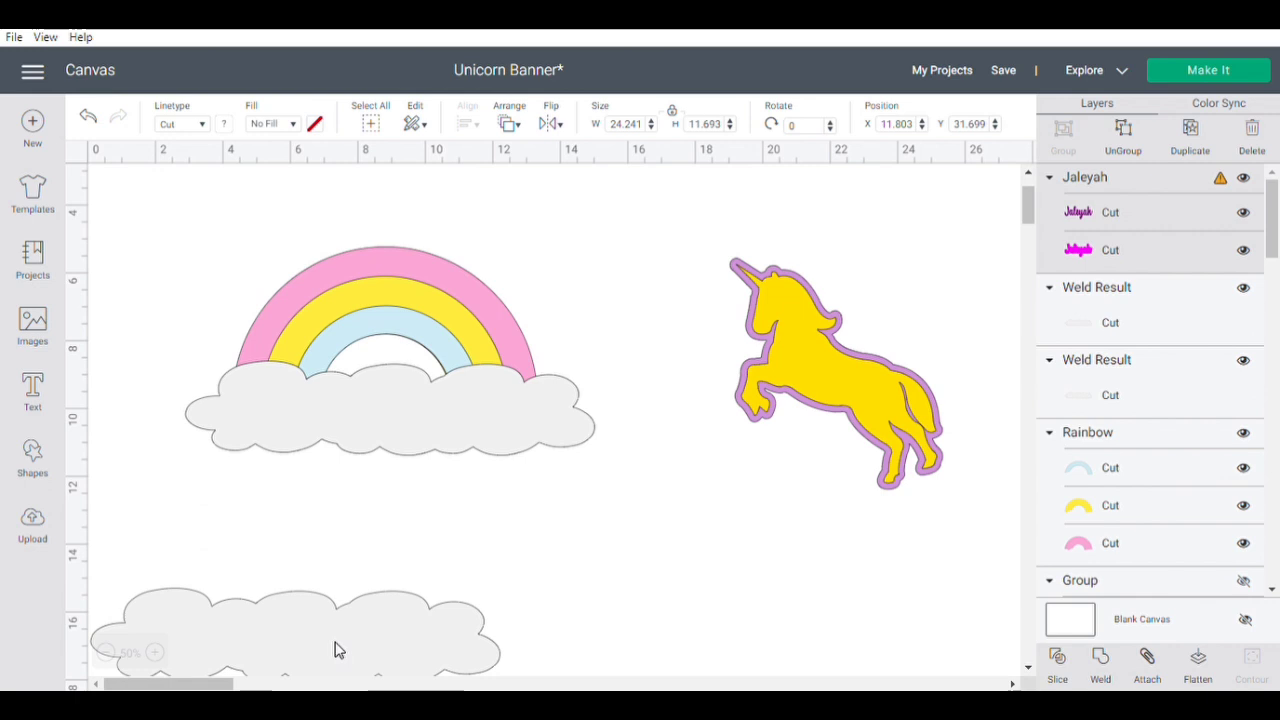
# Shrink the layered name image to about 14.35 by 6.92 inches and move it up between the rainbow and the unicorn.
pyautogui.scroll(-5, 466, 602)
pyautogui.scroll(7, 628, 558)
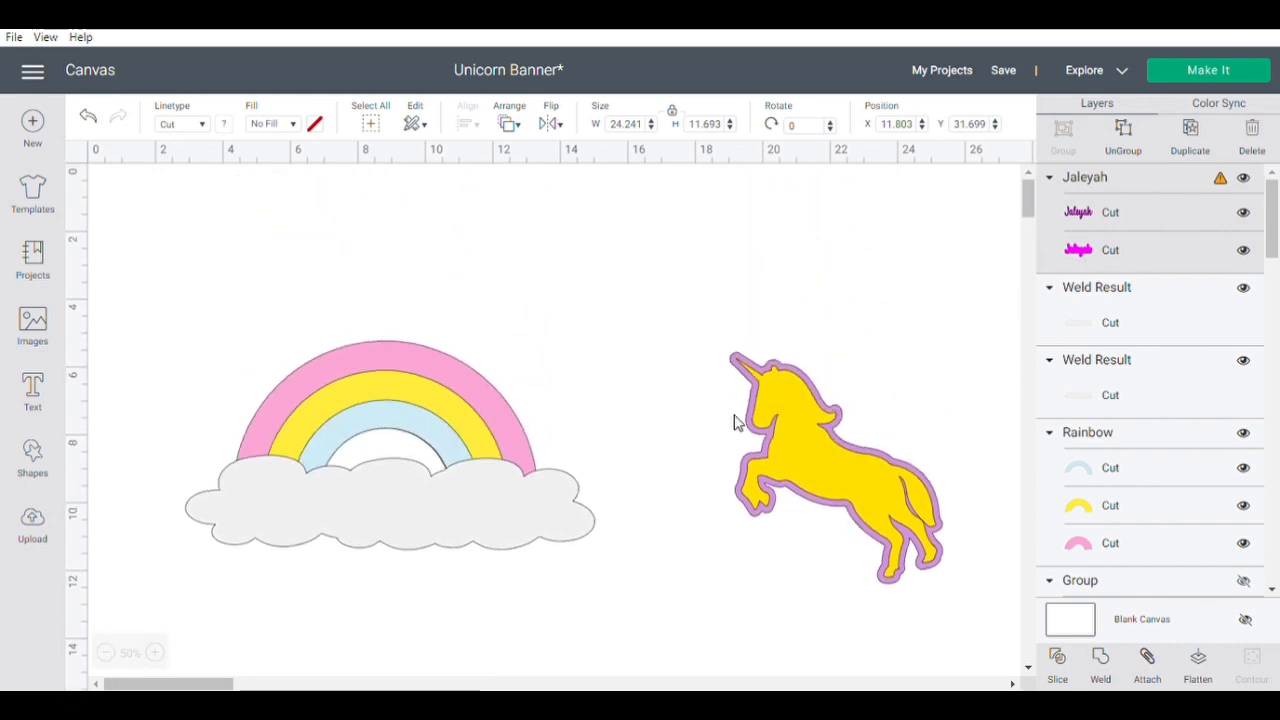
pyautogui.scroll(-20, 706, 497)
pyautogui.hscroll(5, 535, 424)
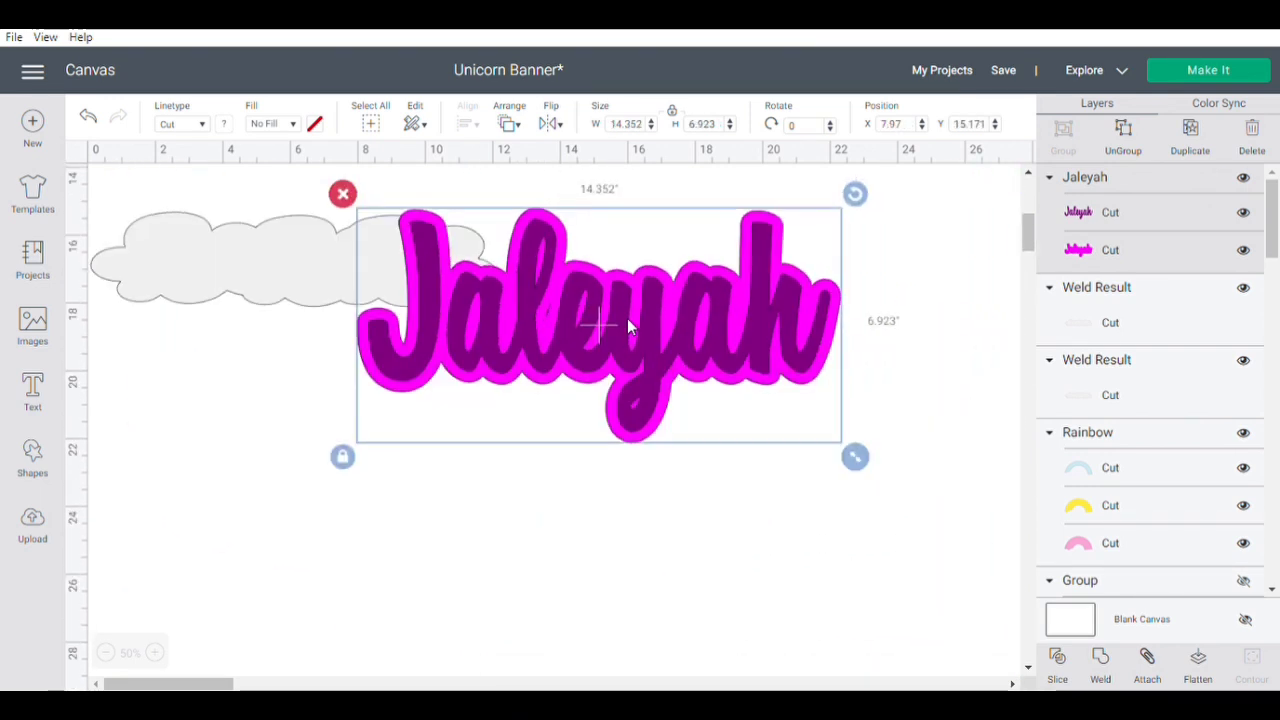
pyautogui.scroll(9, 627, 318)
pyautogui.moveTo(603, 655); pyautogui.dragTo(560, 449)
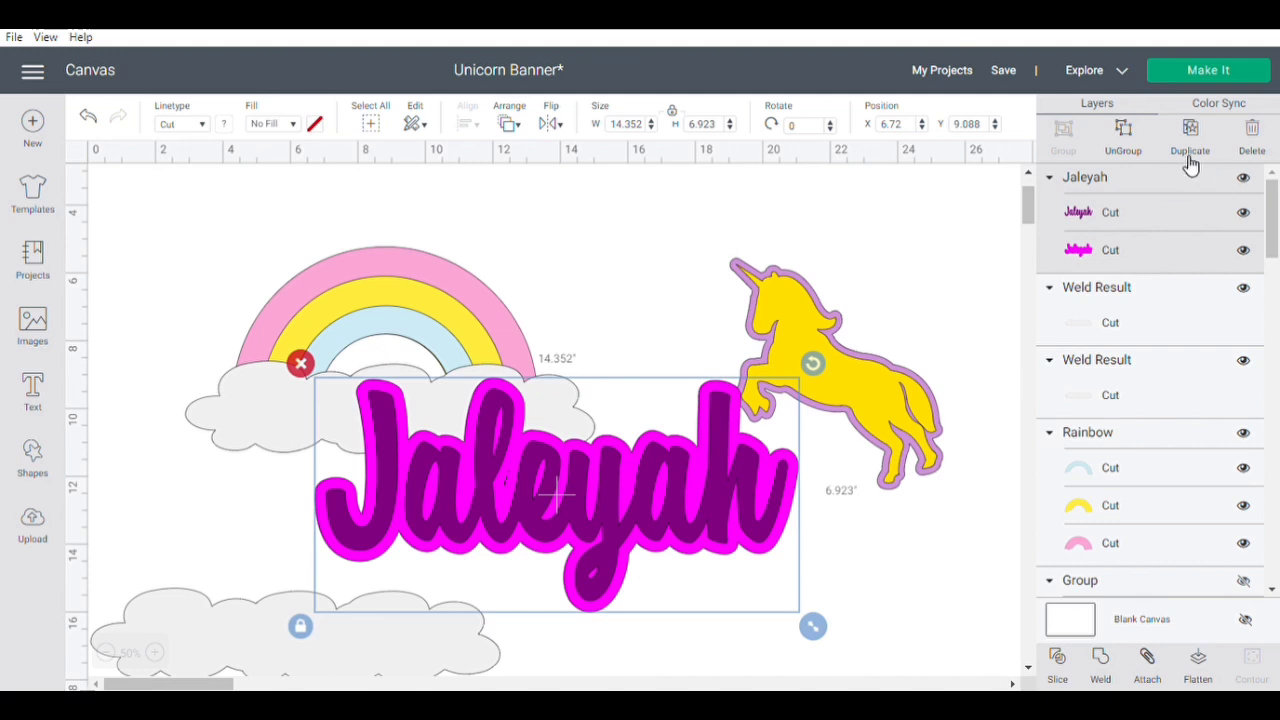
# Ungroup and regroup the name's two layers, shrink the group to about 5.52 by 2.66 inches and place it mid-cloud.
pyautogui.click(1130, 152)
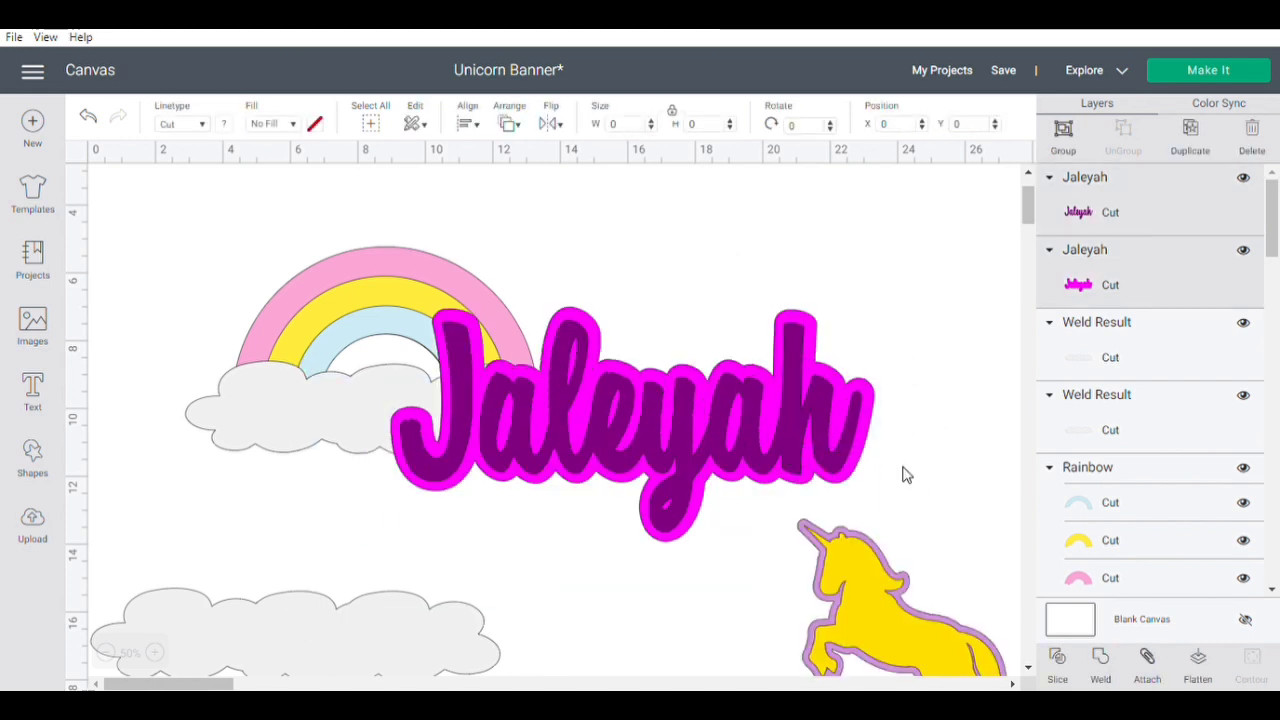
pyautogui.moveTo(893, 536); pyautogui.dragTo(634, 434)
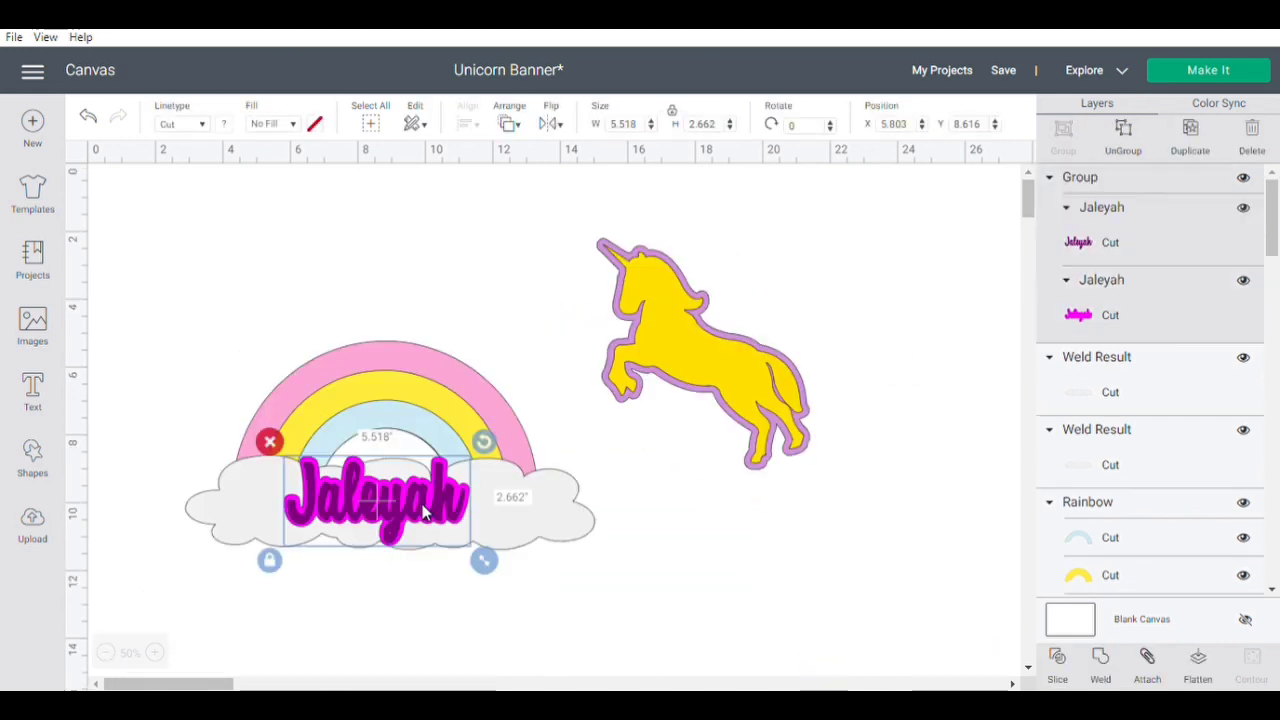
pyautogui.moveTo(418, 516); pyautogui.dragTo(424, 526)
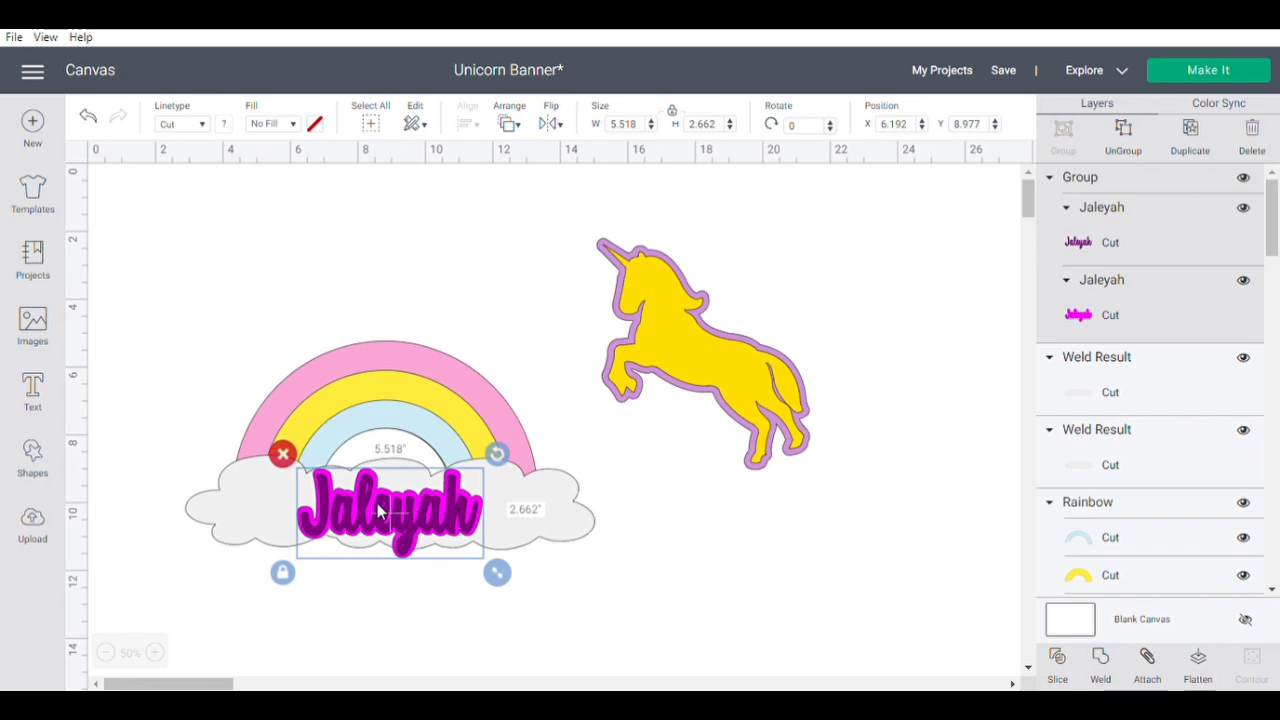
pyautogui.click(700, 574)
pyautogui.moveTo(385, 519); pyautogui.dragTo(747, 549)
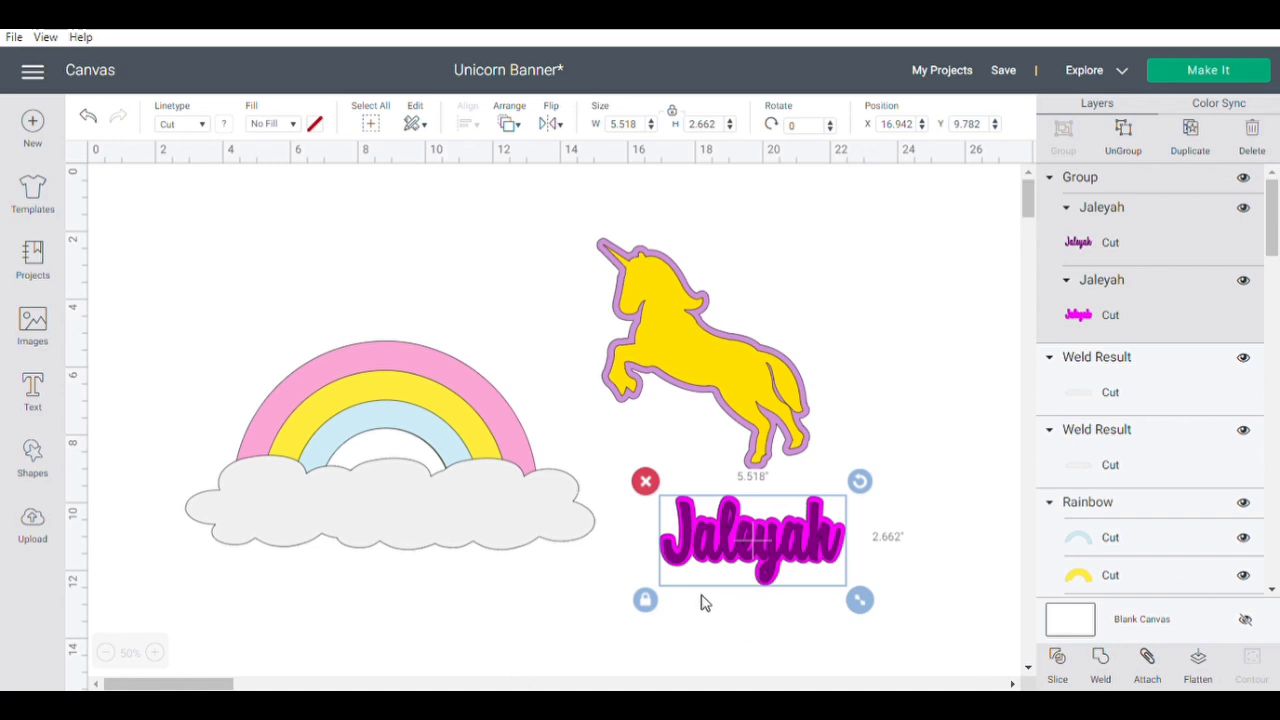
pyautogui.moveTo(785, 565); pyautogui.dragTo(420, 533)
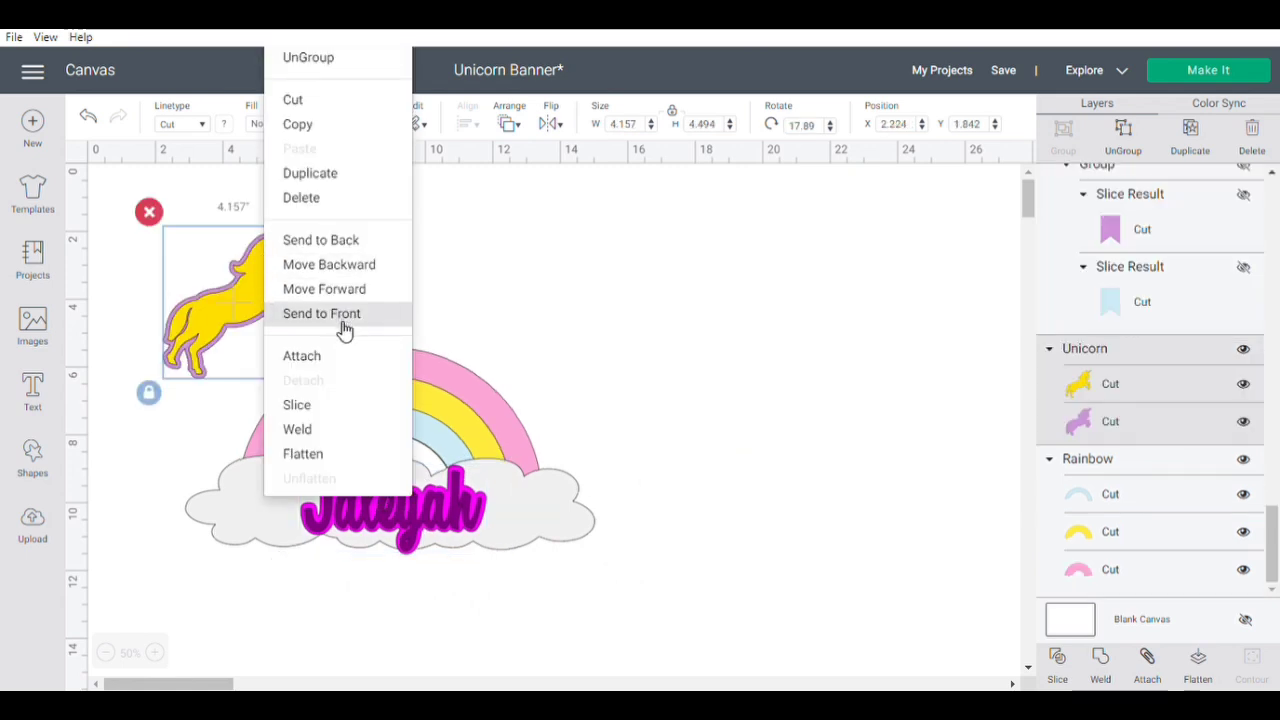
# Bring the unicorn to the front, shrink it to about 2.82 by 3.05 inches and set it on the rainbow's left side.
pyautogui.click(340, 312)
pyautogui.moveTo(246, 283); pyautogui.dragTo(308, 392)
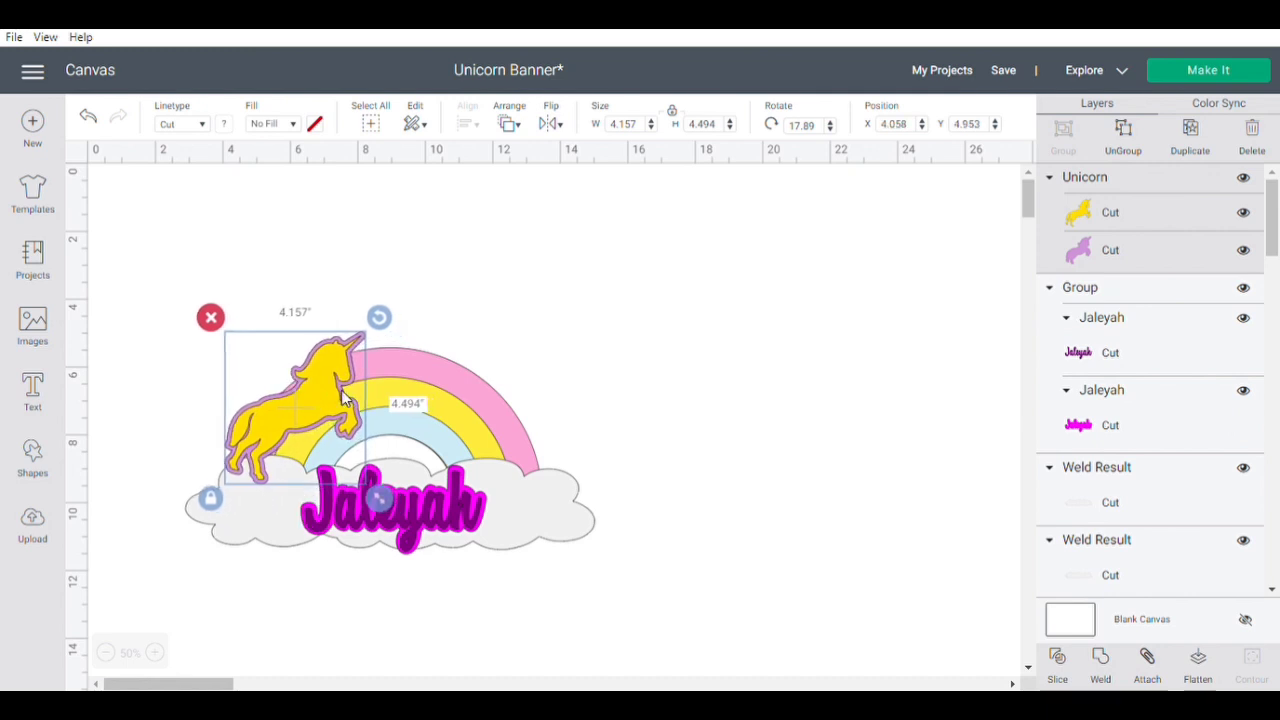
pyautogui.moveTo(380, 497); pyautogui.dragTo(344, 459)
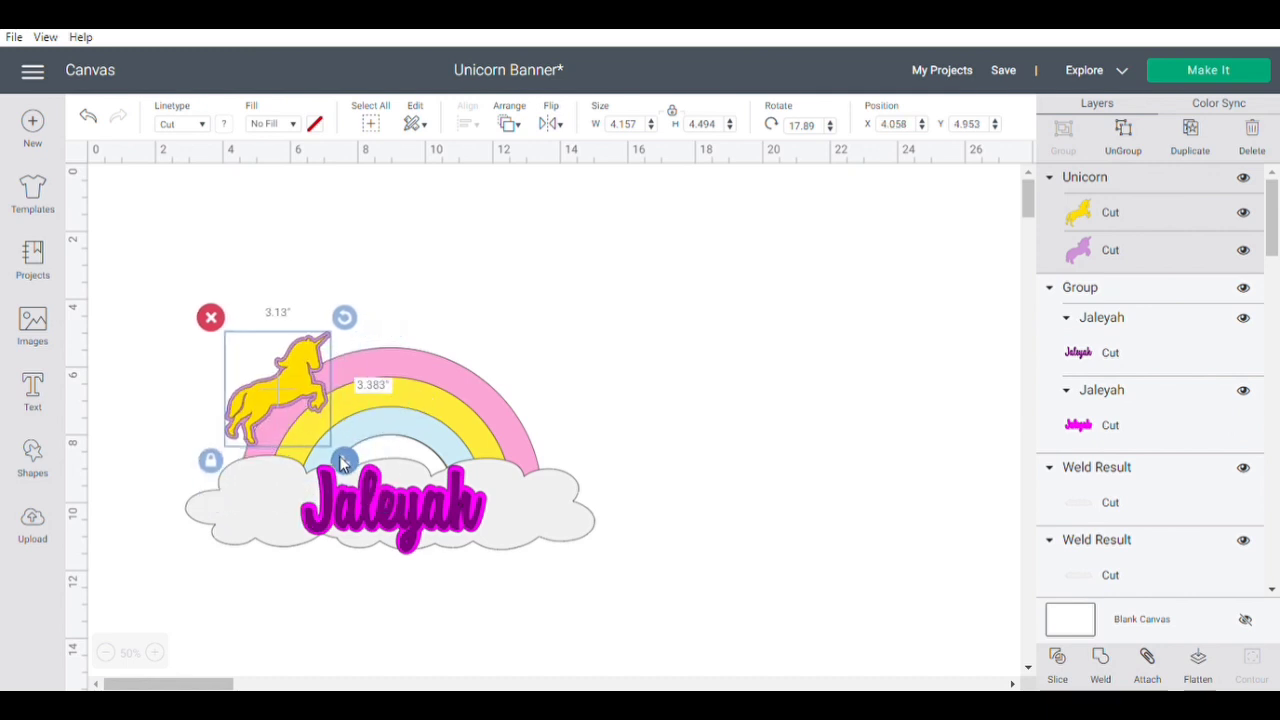
pyautogui.click(368, 303)
pyautogui.moveTo(287, 387); pyautogui.dragTo(315, 426)
pyautogui.moveTo(372, 495); pyautogui.dragTo(366, 489)
pyautogui.moveTo(296, 412); pyautogui.dragTo(300, 416)
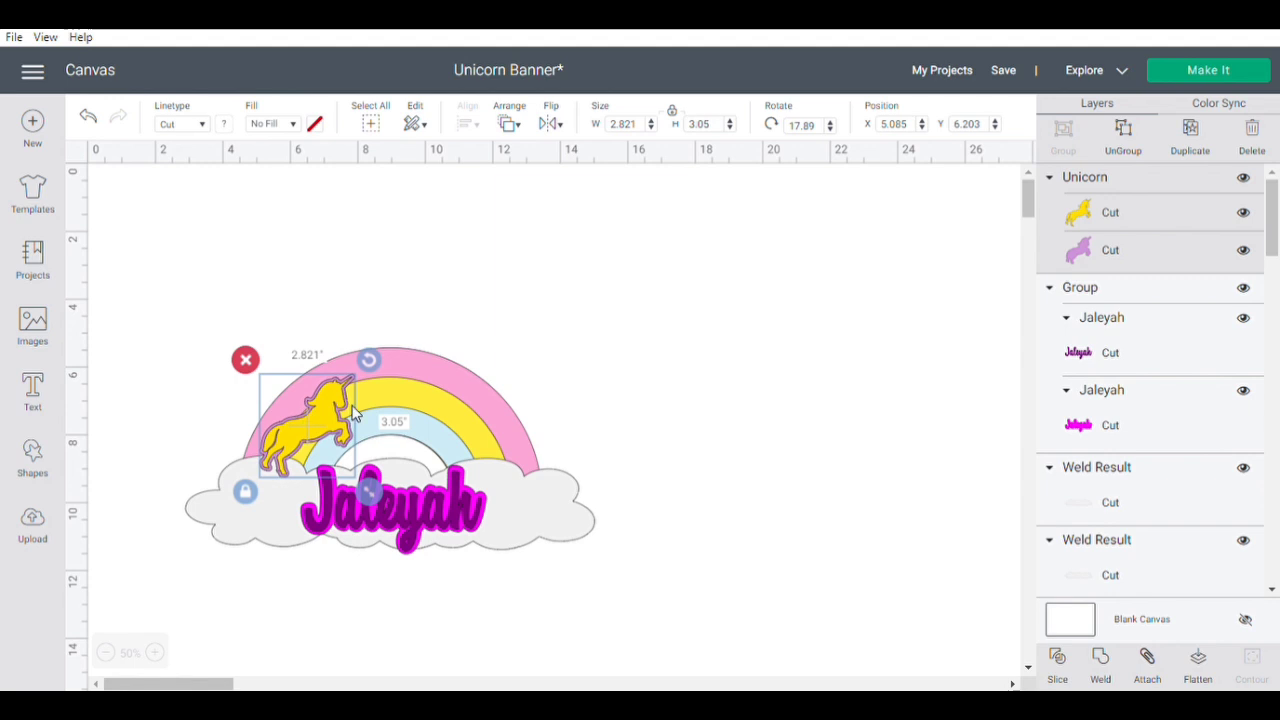
pyautogui.click(639, 287)
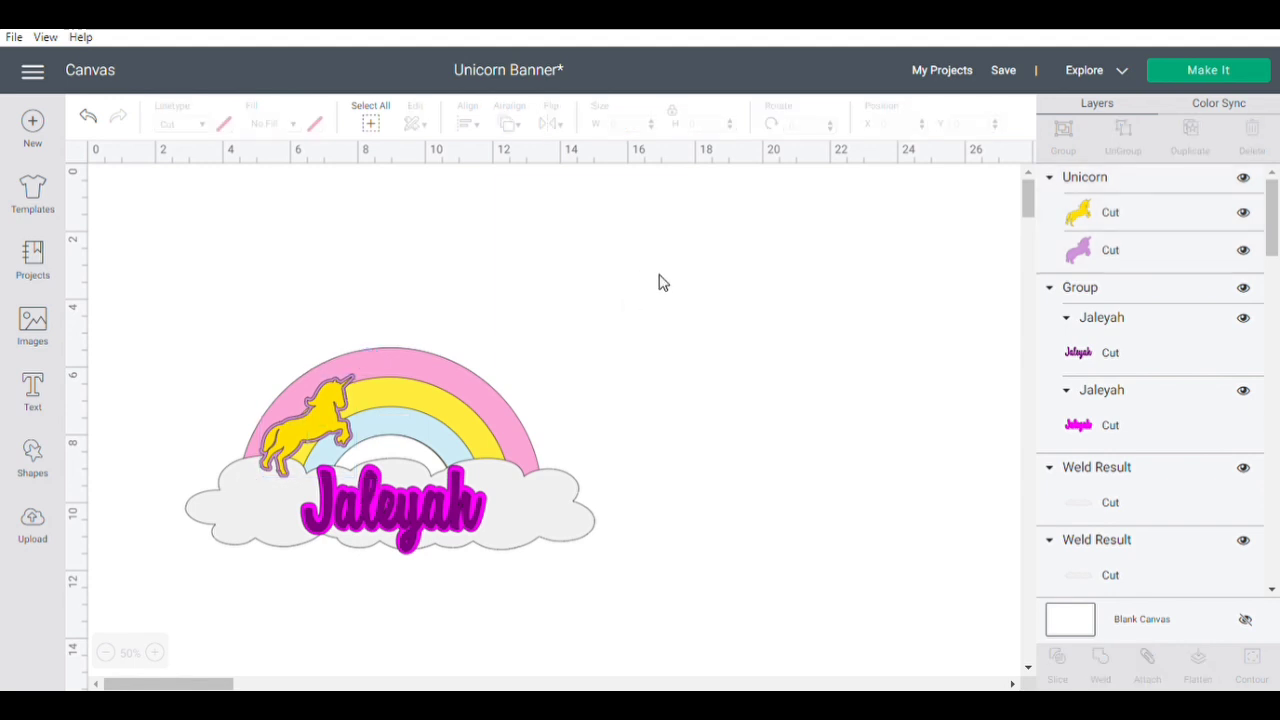
# Enlarge the unicorn to about 3.0 by 3.24 inches and nudge it up on the rainbow's left side.
pyautogui.click(305, 440)
pyautogui.moveTo(378, 483); pyautogui.dragTo(384, 489)
pyautogui.moveTo(325, 416); pyautogui.dragTo(325, 411)
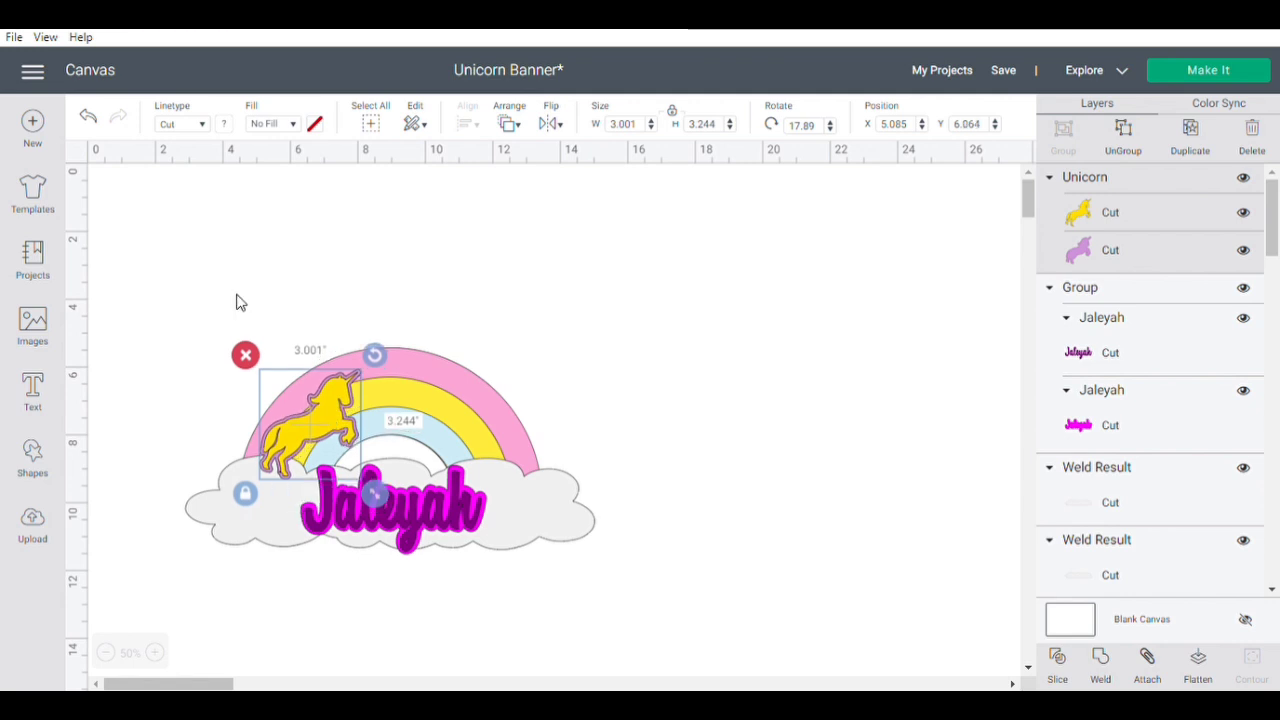
pyautogui.click(728, 506)
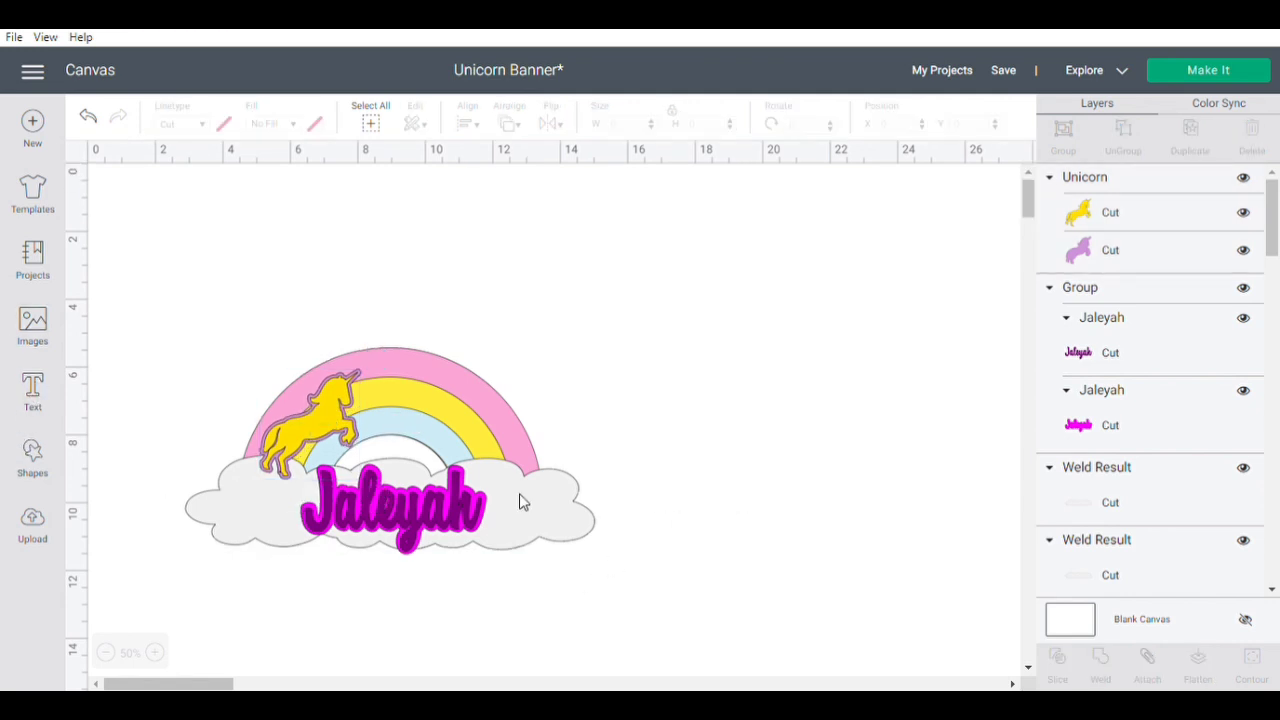
# Search the image library for stars, insert the gold three-star image and place it above and to the right of the rainbow.
pyautogui.click(38, 458)
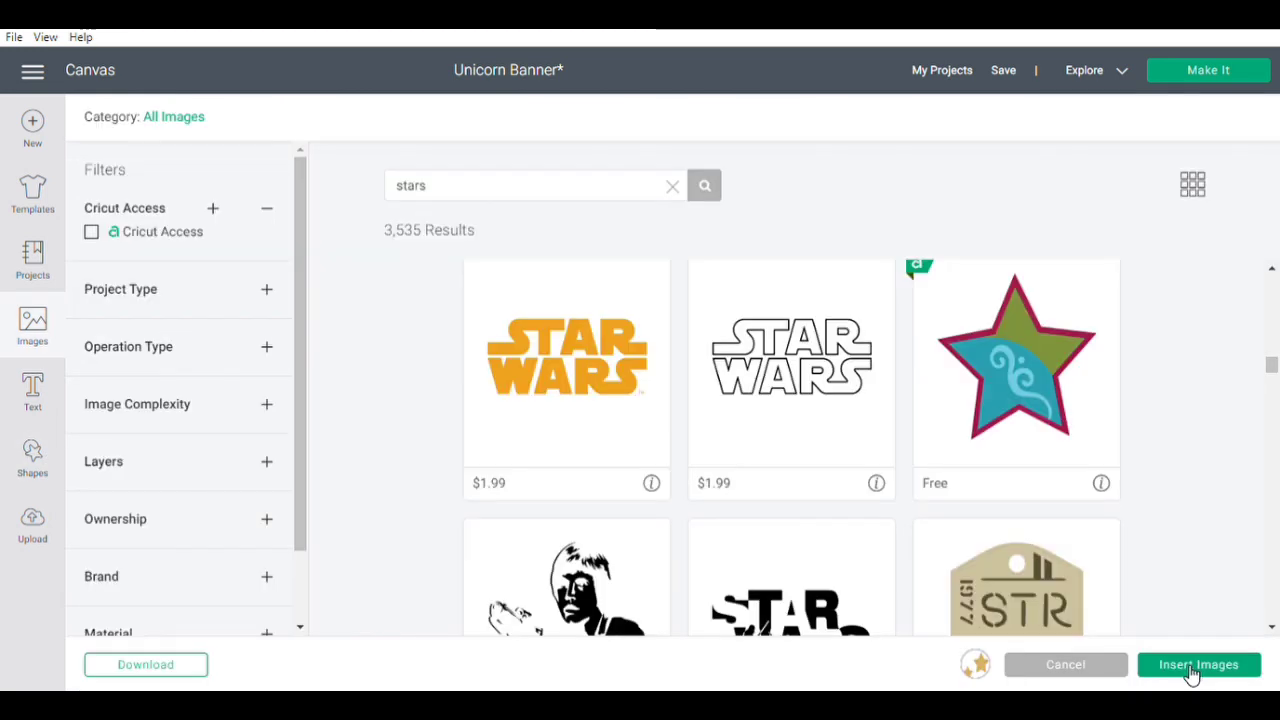
pyautogui.click(1192, 666)
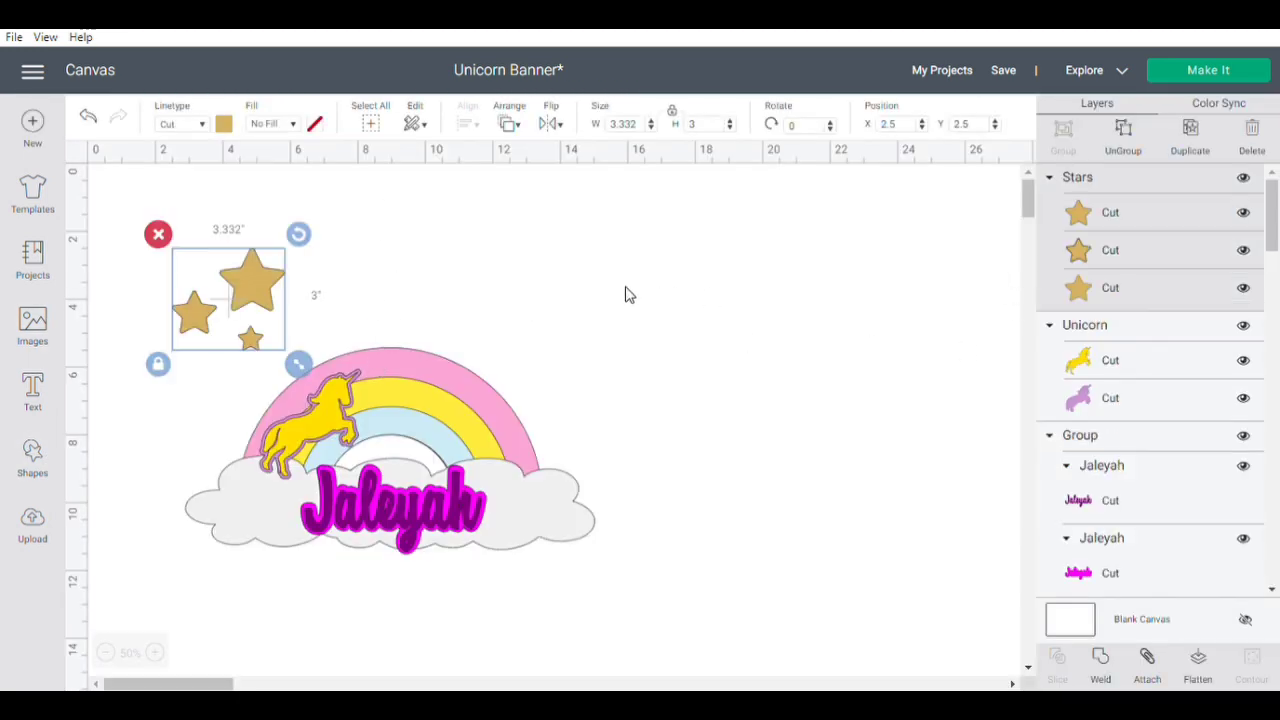
pyautogui.moveTo(245, 290); pyautogui.dragTo(759, 304)
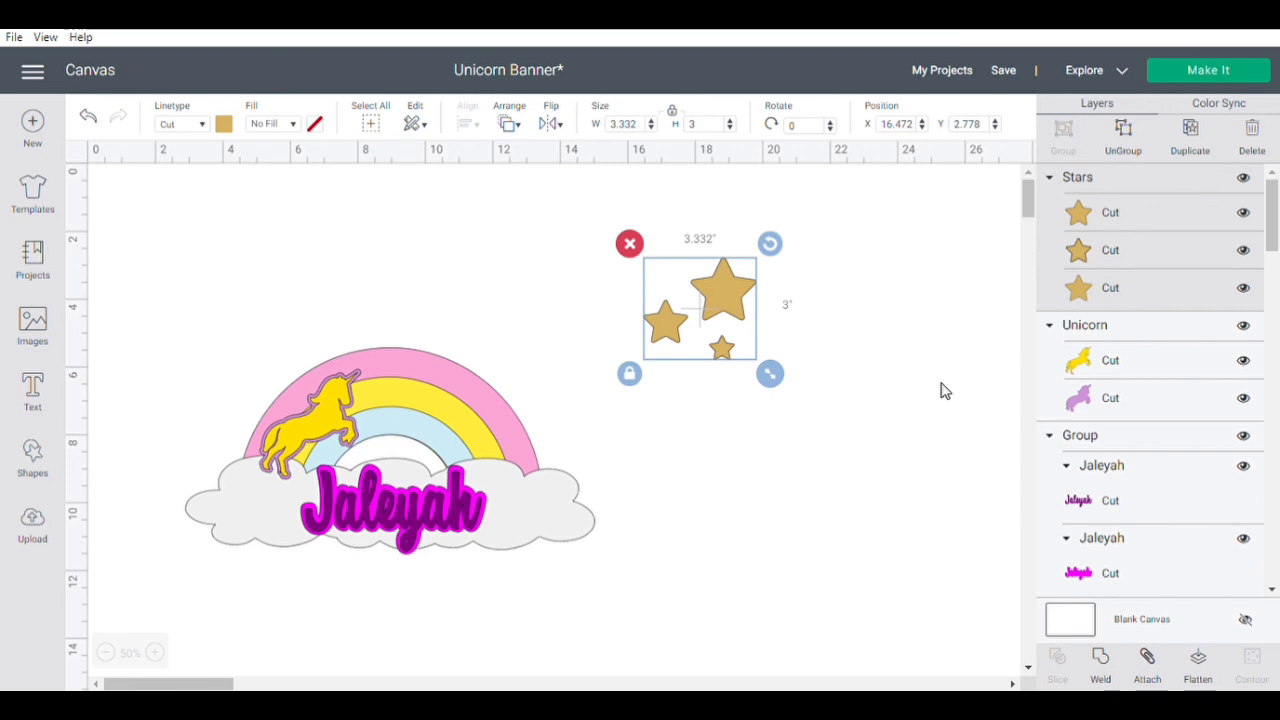
# Sync the stars to the unicorn's yellow, the name's backing to the rainbow's light blue and the unicorn's backing to the clouds' colour.
pyautogui.click(1268, 108)
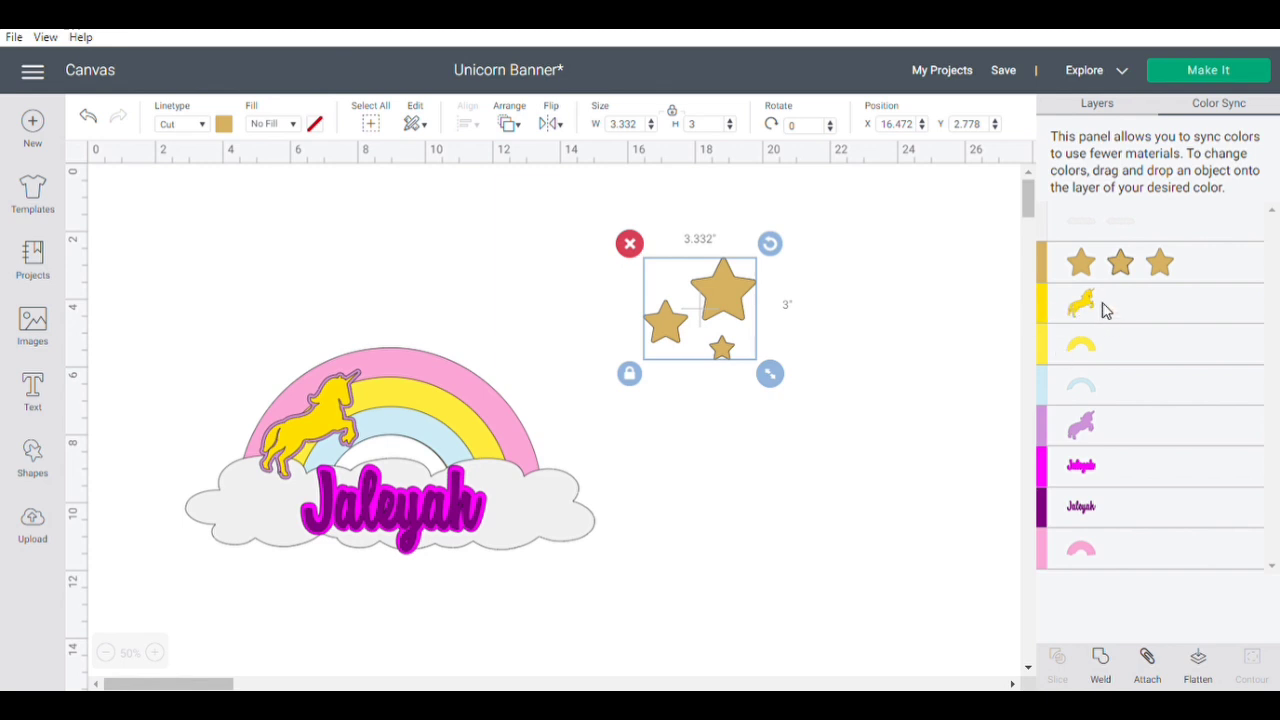
pyautogui.moveTo(1134, 271); pyautogui.dragTo(1156, 306)
pyautogui.moveTo(1086, 266); pyautogui.dragTo(1195, 305)
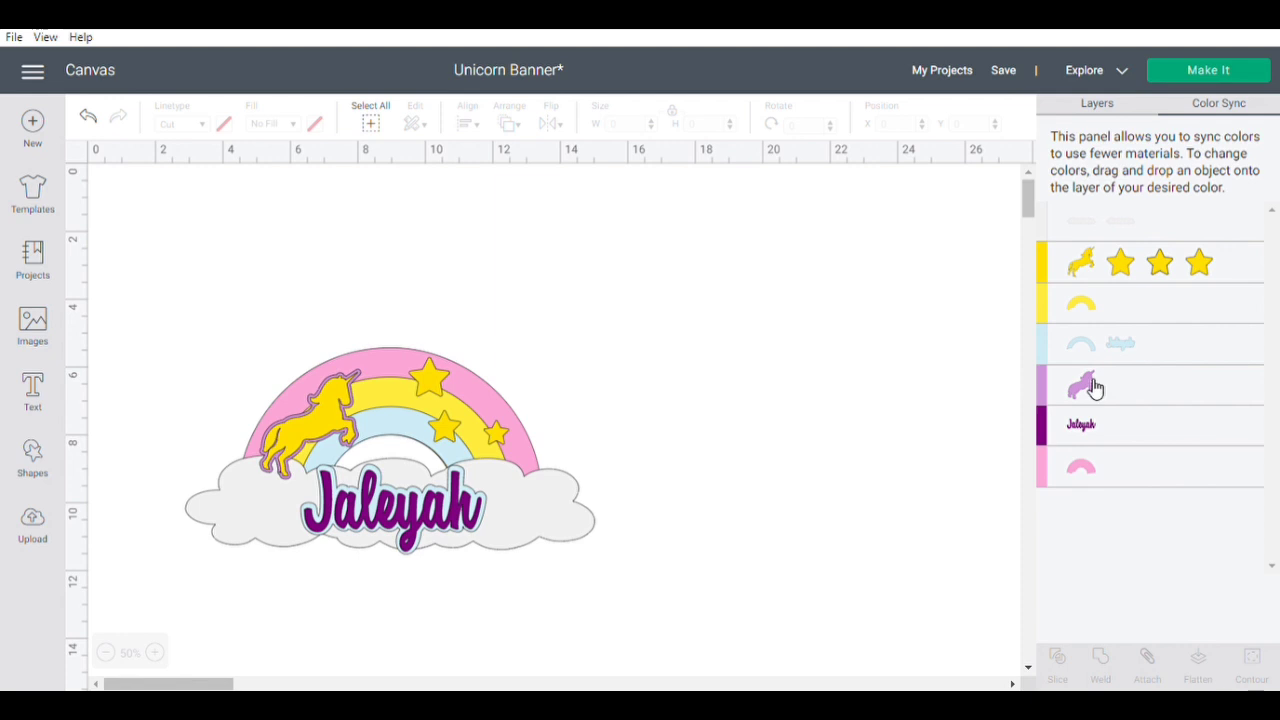
pyautogui.moveTo(1094, 388); pyautogui.dragTo(1137, 222)
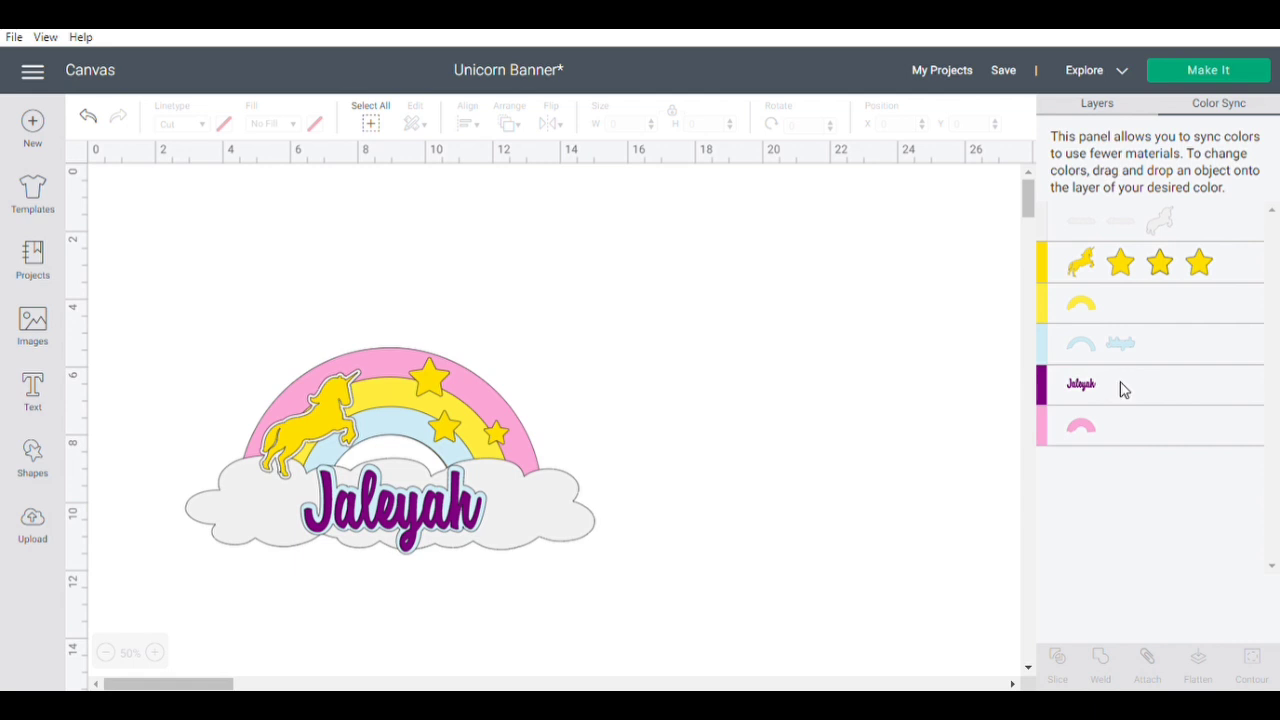
# Recolour the name's top lettering layer to the light purple material colour.
pyautogui.click(1097, 104)
pyautogui.click(440, 505)
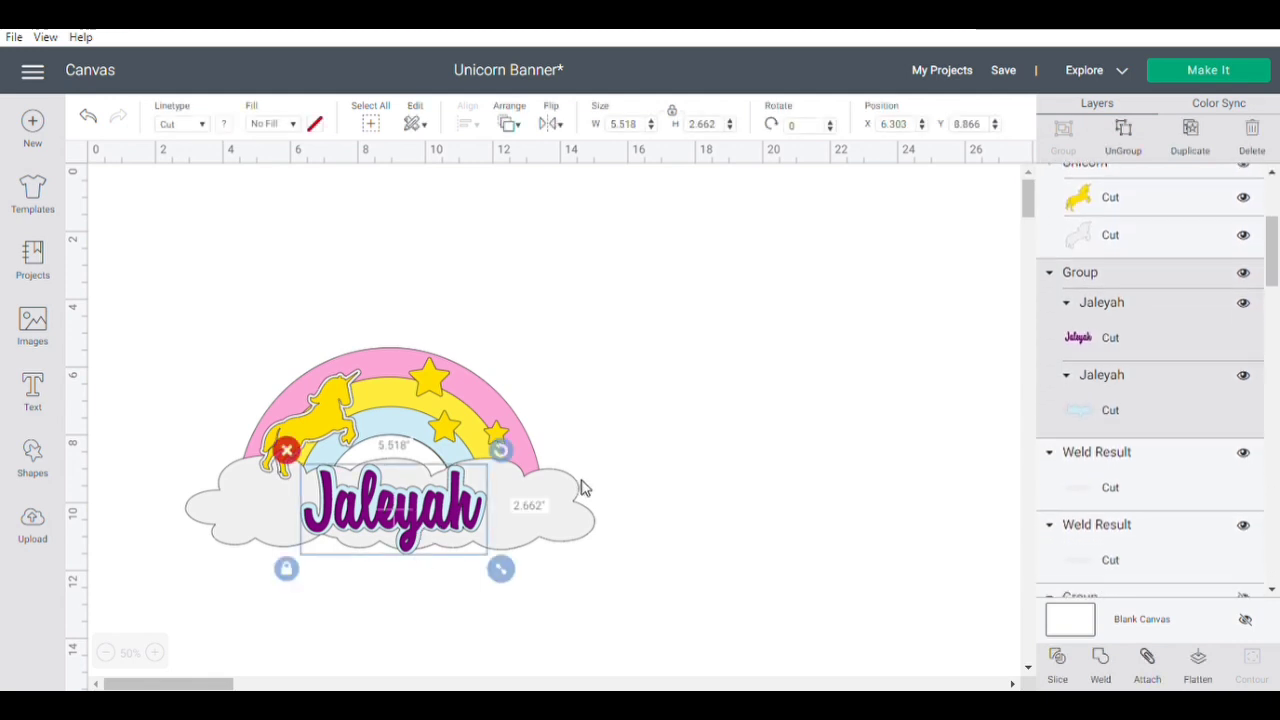
pyautogui.click(1130, 336)
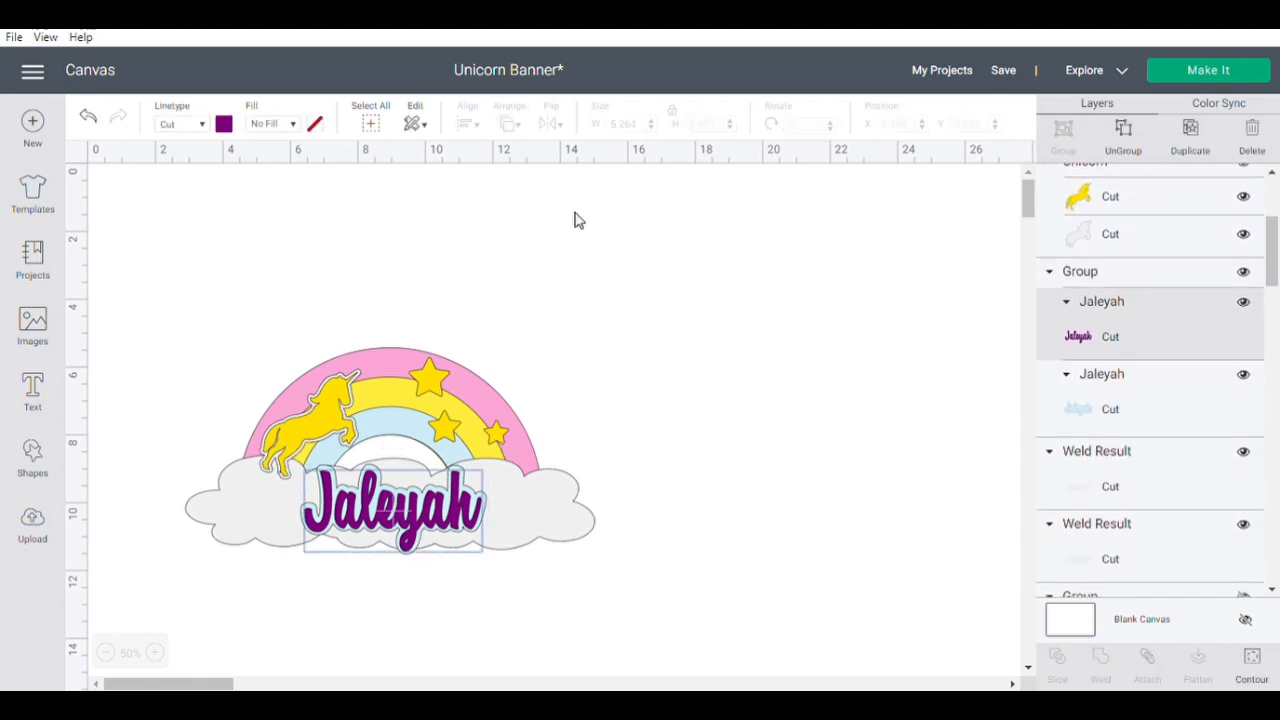
pyautogui.click(223, 123)
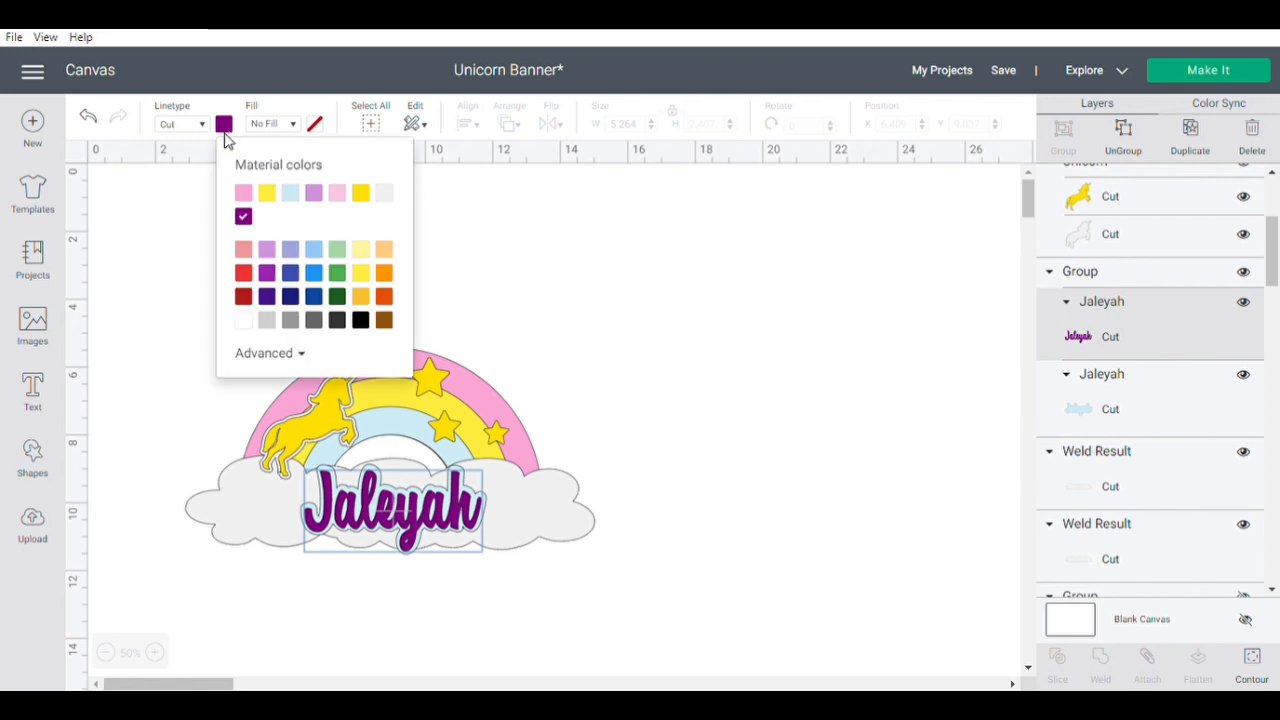
pyautogui.click(315, 193)
pyautogui.click(560, 440)
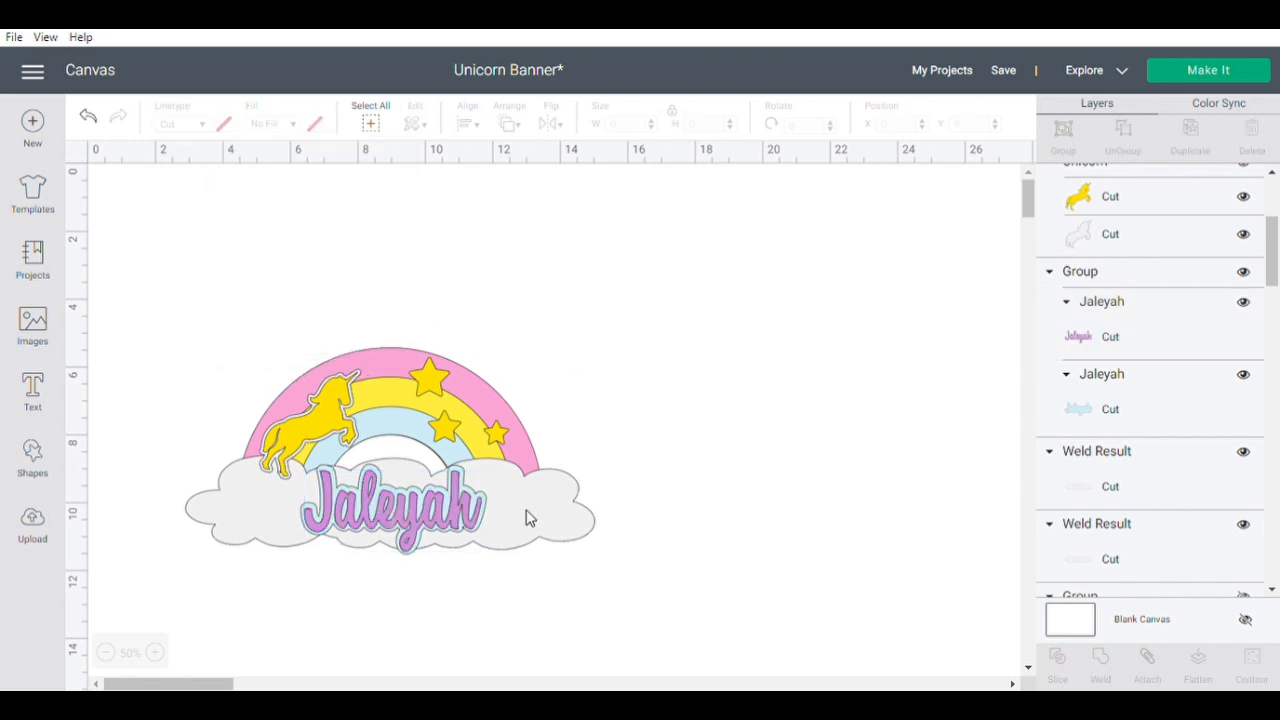
# Ungroup the name's lettering and backing, align the two layers with each other and group them again.
pyautogui.click(437, 527)
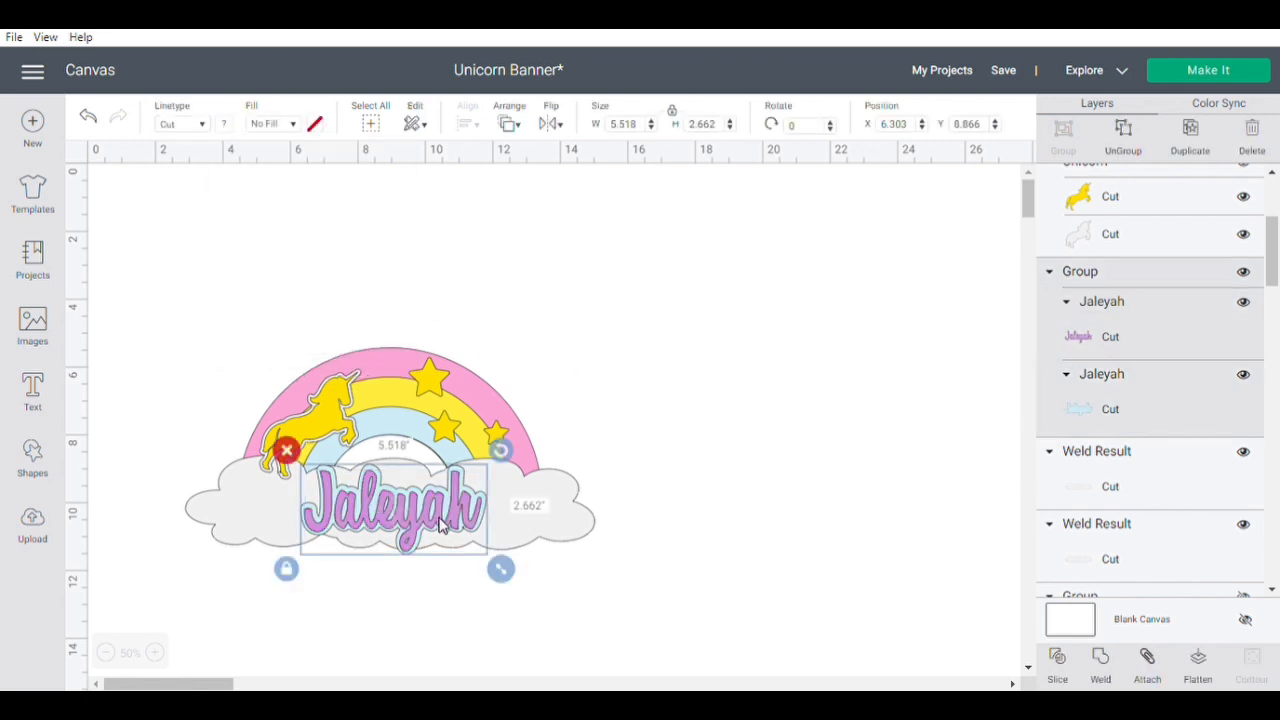
pyautogui.click(782, 374)
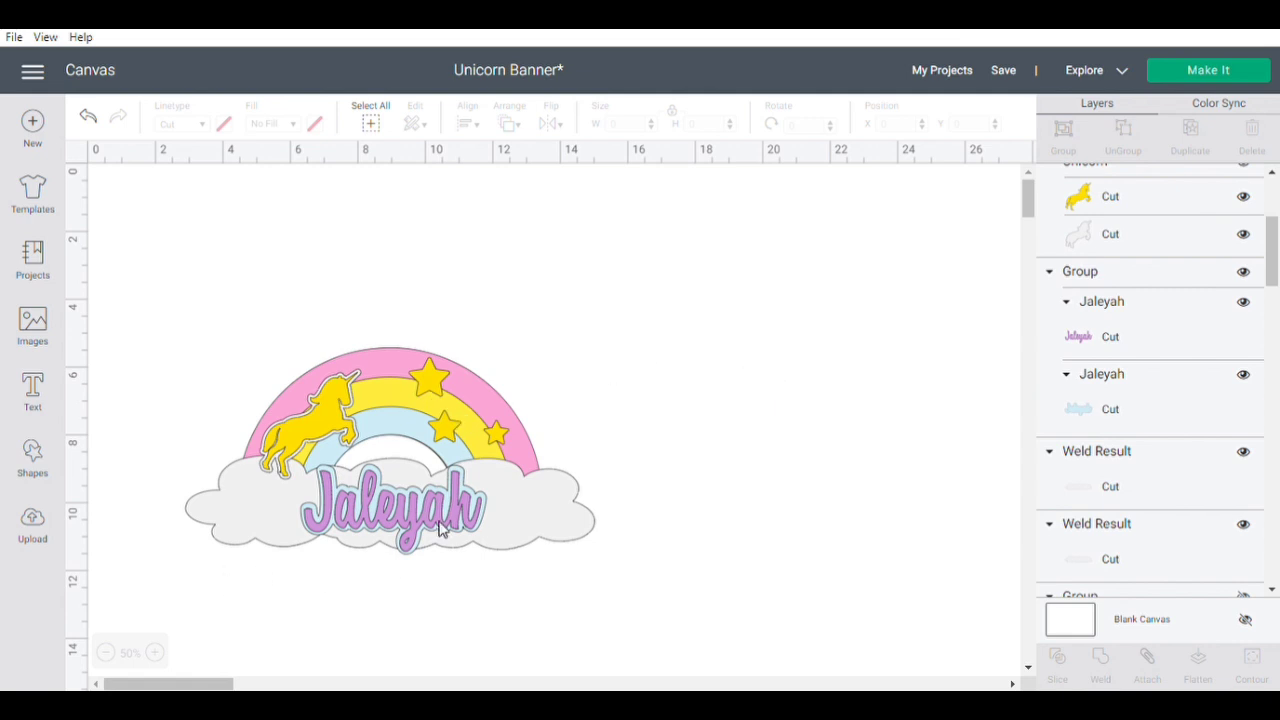
pyautogui.click(388, 532)
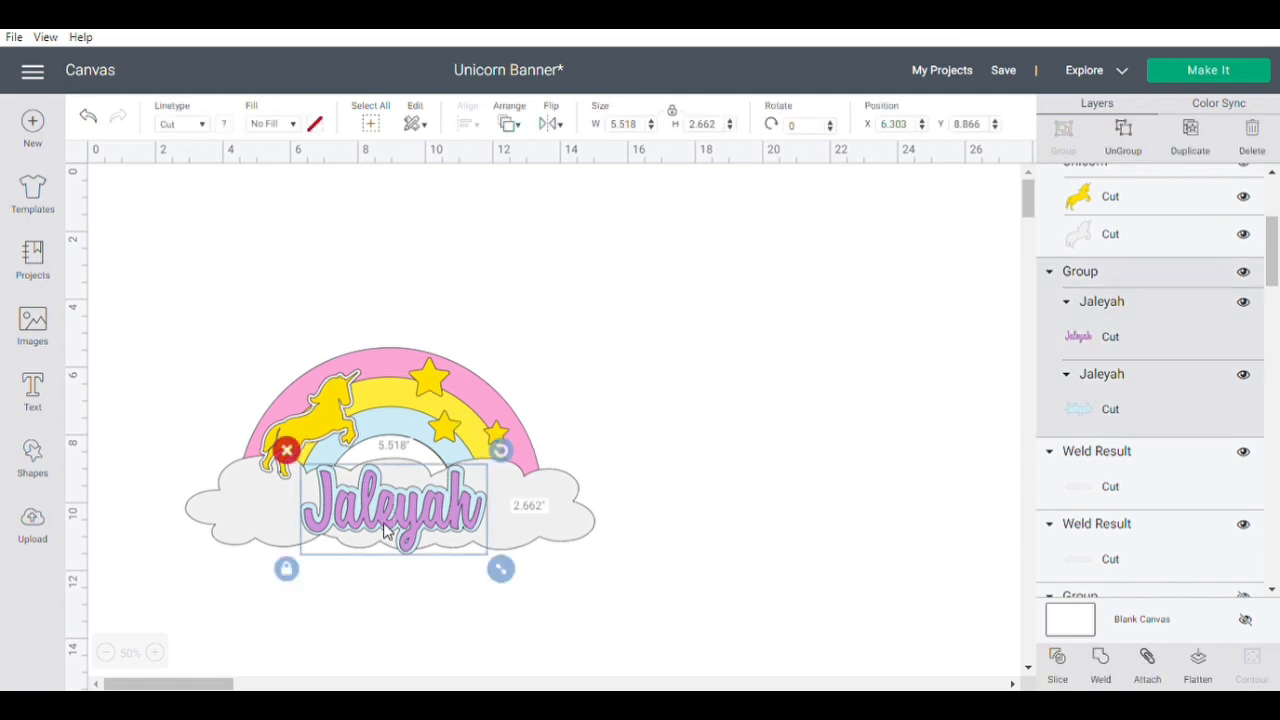
pyautogui.moveTo(388, 516); pyautogui.dragTo(391, 523)
pyautogui.hotkey('ctrl', 'shift', 'g')
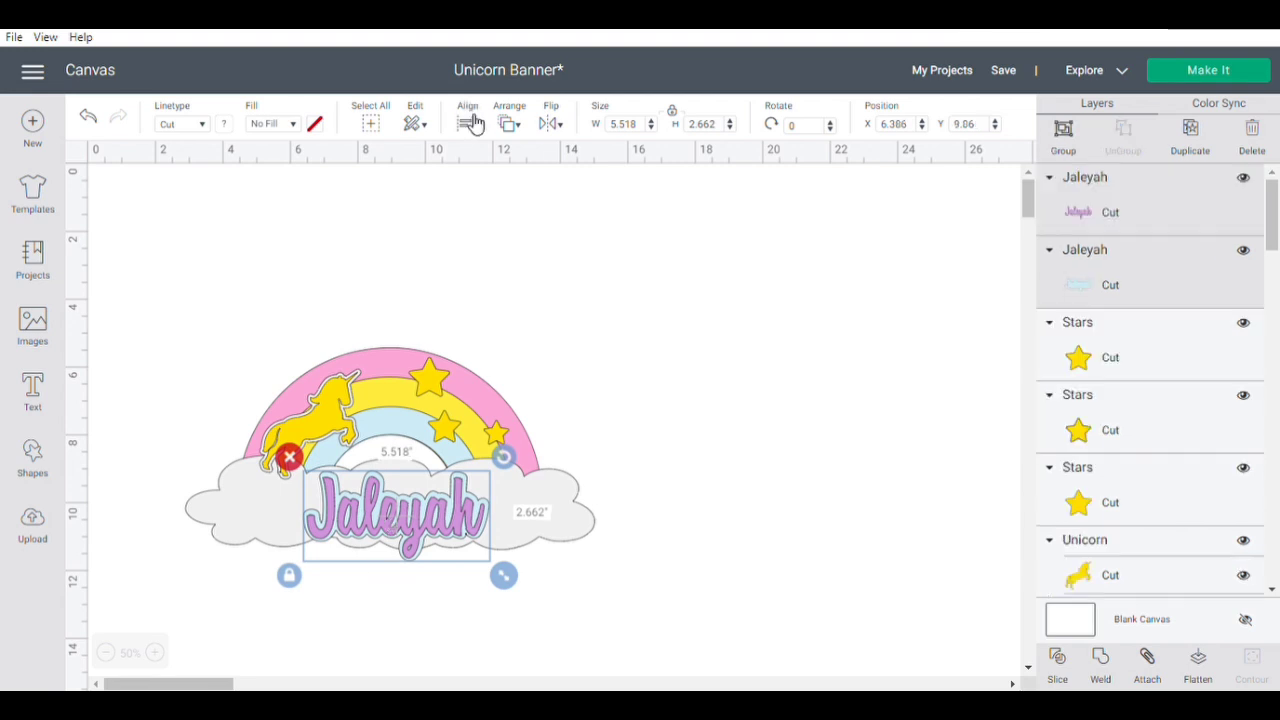
pyautogui.click(470, 122)
pyautogui.click(523, 288)
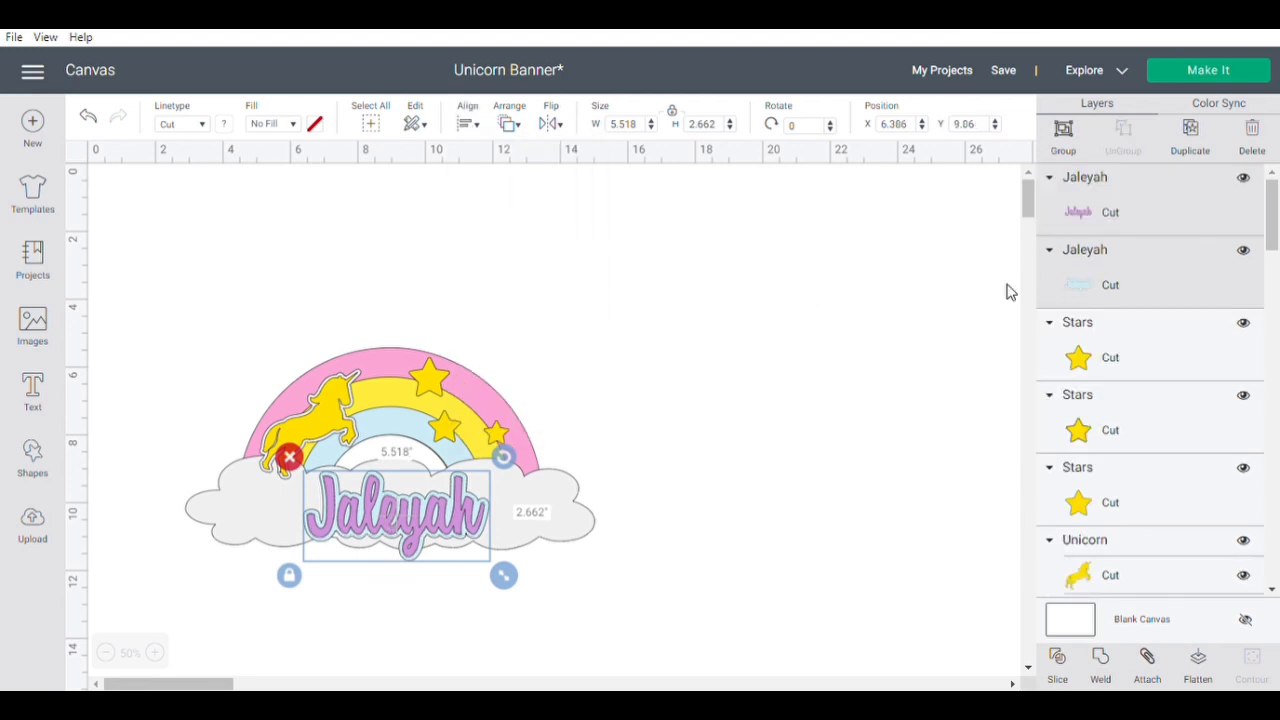
pyautogui.click(1063, 128)
# Enlarge the grouped name and reposition it centrally across the cloud base.
pyautogui.moveTo(375, 545); pyautogui.dragTo(385, 507)
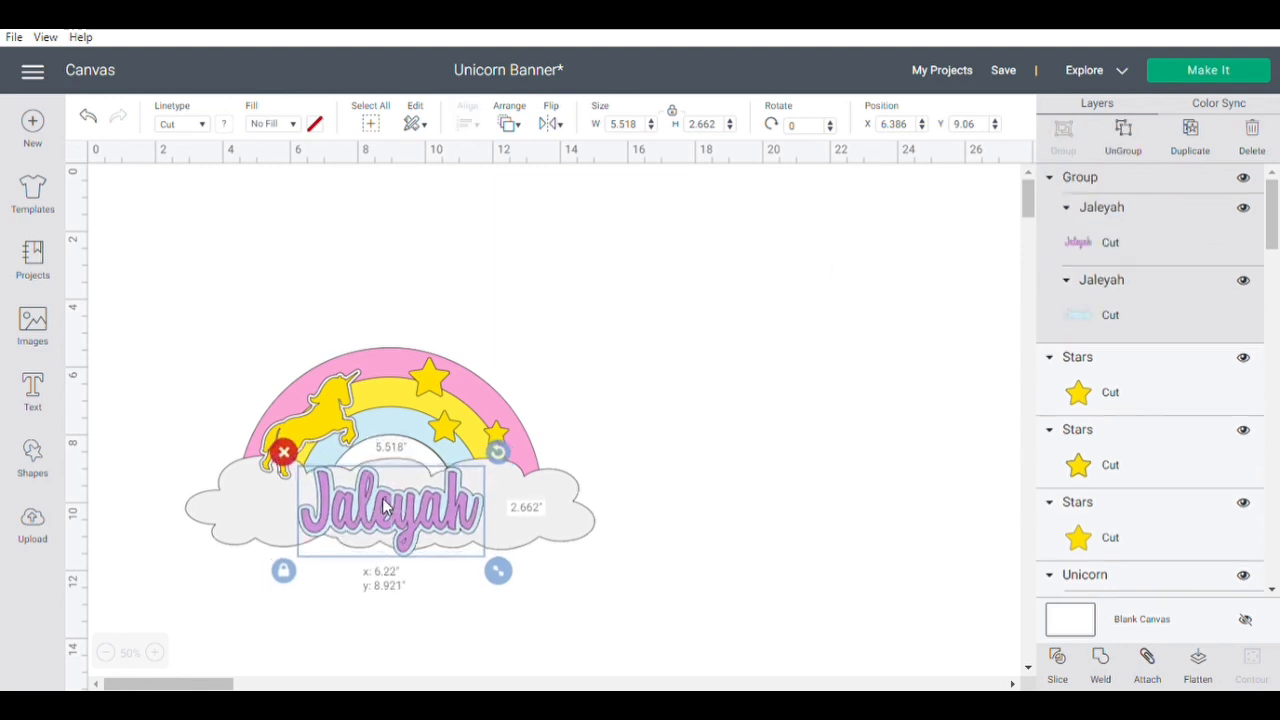
pyautogui.moveTo(498, 571); pyautogui.dragTo(540, 619)
pyautogui.click(751, 514)
pyautogui.moveTo(432, 525); pyautogui.dragTo(392, 509)
pyautogui.click(691, 423)
# Enlarge the unicorn and reposition it so its hind legs overlap the left part of the cloud.
pyautogui.click(320, 405)
pyautogui.moveTo(343, 420); pyautogui.dragTo(308, 395)
pyautogui.moveTo(373, 320); pyautogui.dragTo(379, 344)
pyautogui.moveTo(270, 414); pyautogui.dragTo(280, 437)
pyautogui.click(757, 410)
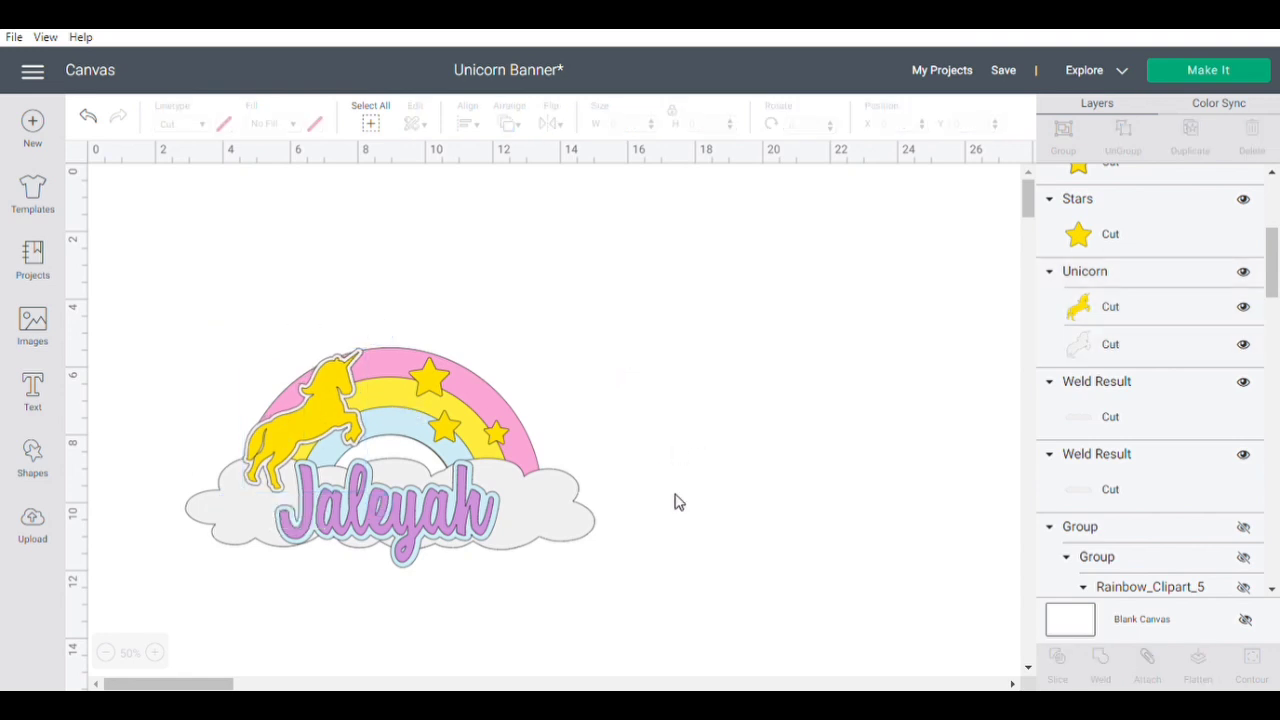
# Shift the grouped name slightly to the right on the cloud base.
pyautogui.scroll(-2, 465, 368)
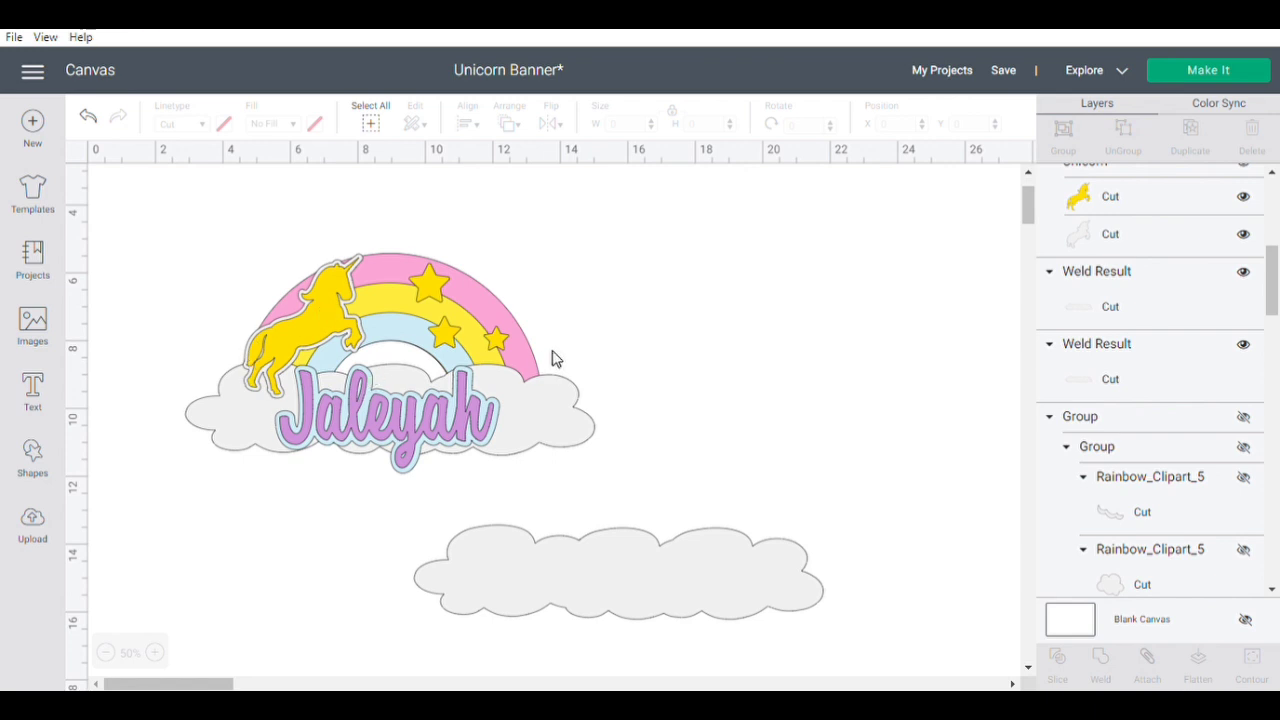
pyautogui.hotkey('ctrl', 'z')
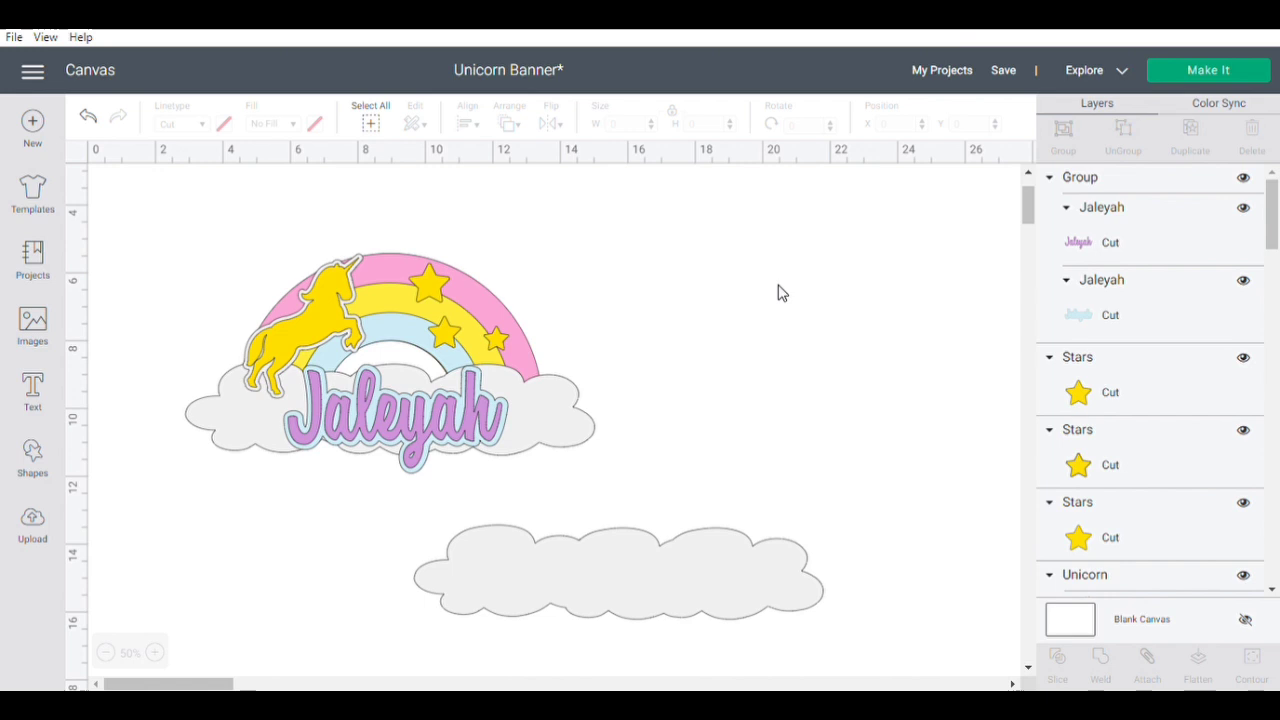